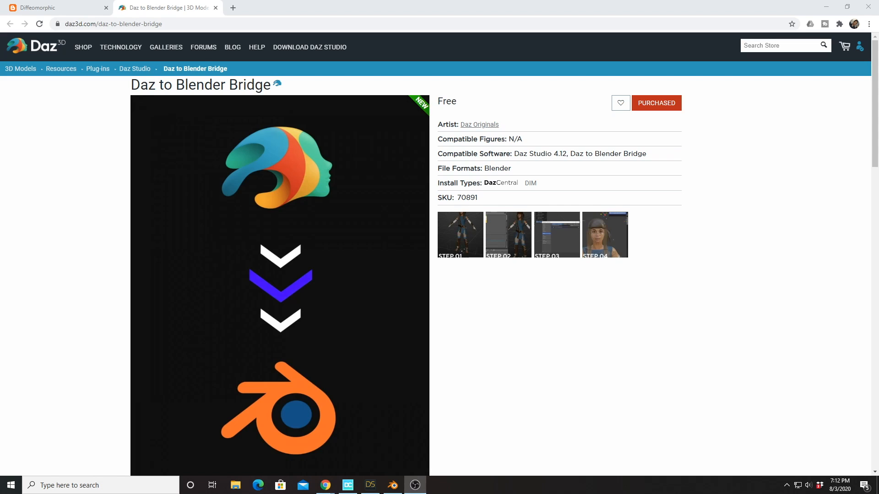
Compare the Diffeomorphic blog's Daz importer page with the Daz to Blender Bridge product page.
{"action": "left_click", "coordinate": [84, 7]}
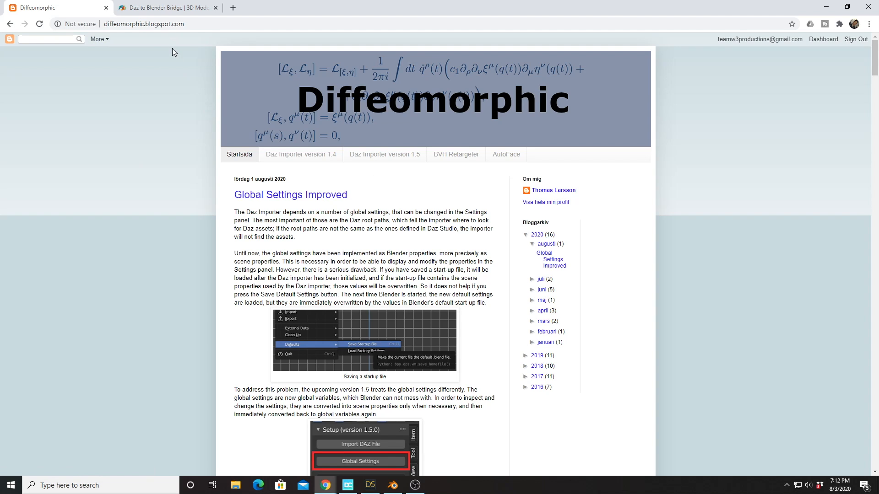
{"action": "left_click", "coordinate": [169, 10]}
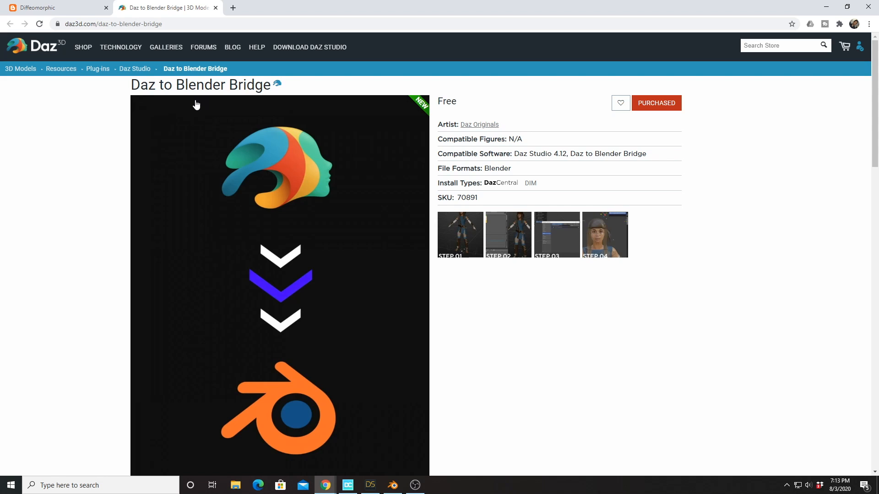
{"action": "scroll", "coordinate": [243, 249], "scroll_direction": "down", "scroll_amount": 7}
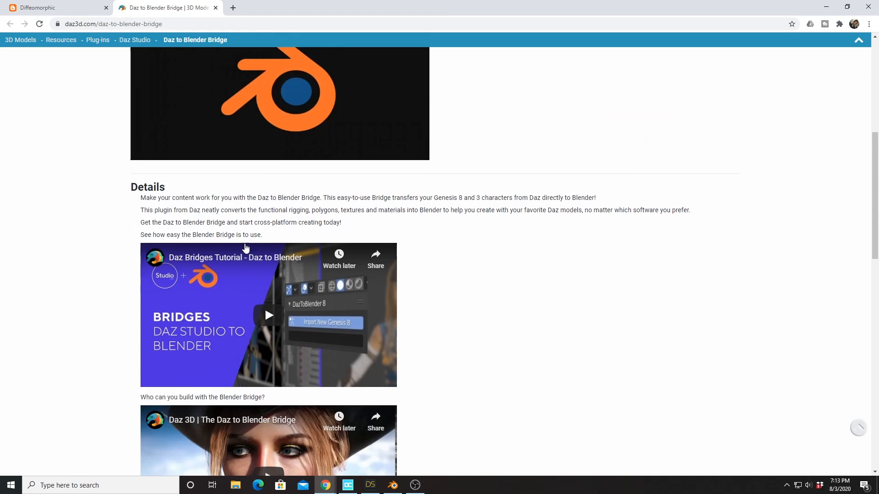
{"action": "scroll", "coordinate": [245, 247], "scroll_direction": "down", "scroll_amount": 15}
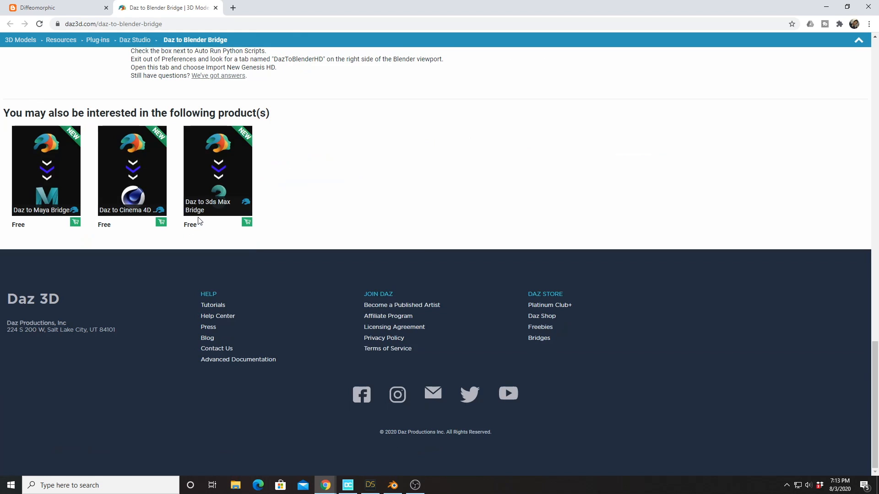
{"action": "scroll", "coordinate": [264, 287], "scroll_direction": "up", "scroll_amount": 20}
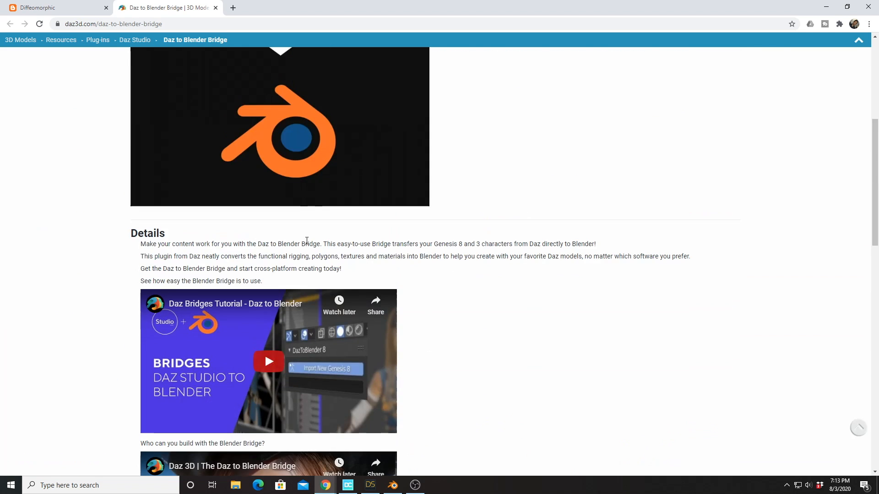
{"action": "scroll", "coordinate": [307, 240], "scroll_direction": "up", "scroll_amount": 6}
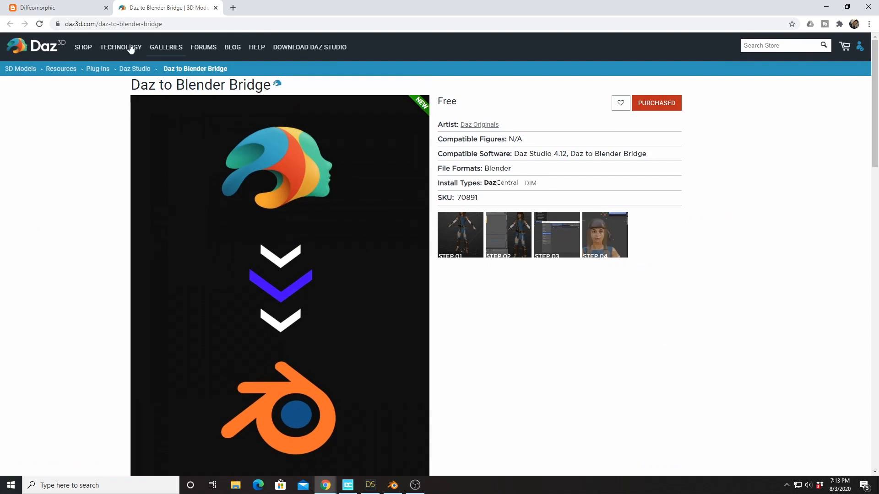
{"action": "left_click", "coordinate": [58, 7]}
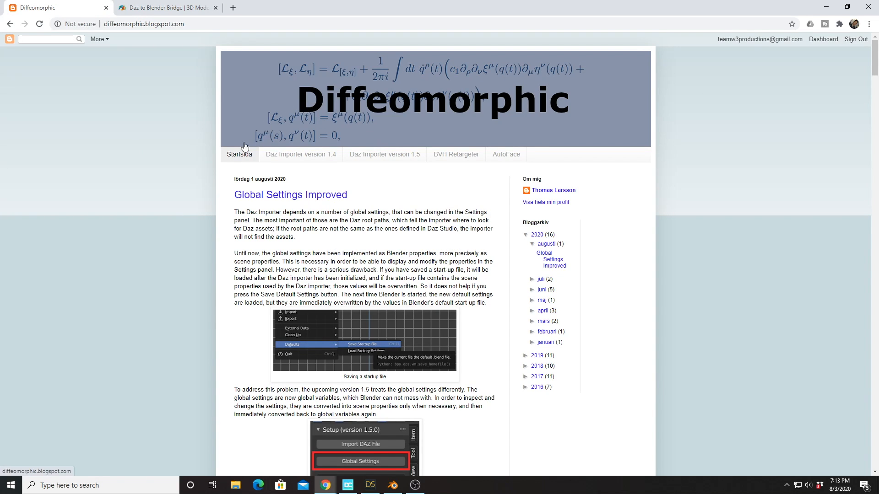
{"action": "left_click", "coordinate": [188, 7]}
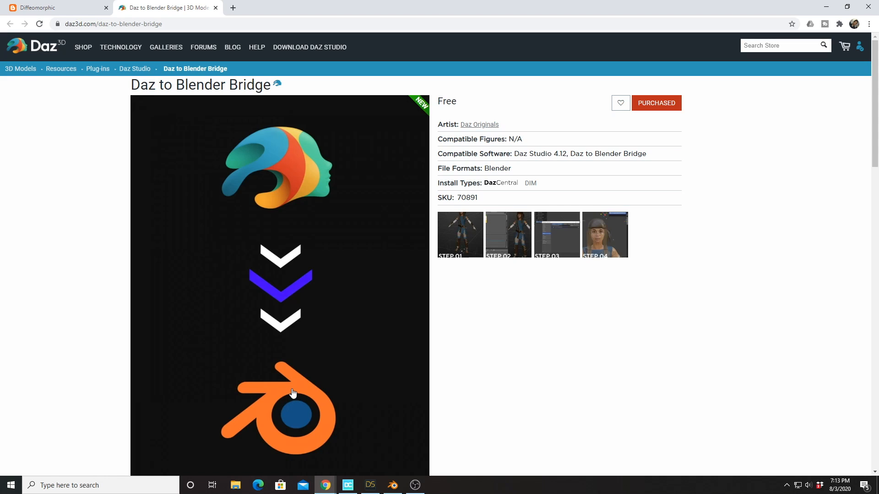
Review the Daz to Blender Bridge's details, included features, supported versions and setup notes on the product page.
{"action": "scroll", "coordinate": [471, 344], "scroll_direction": "down", "scroll_amount": 4}
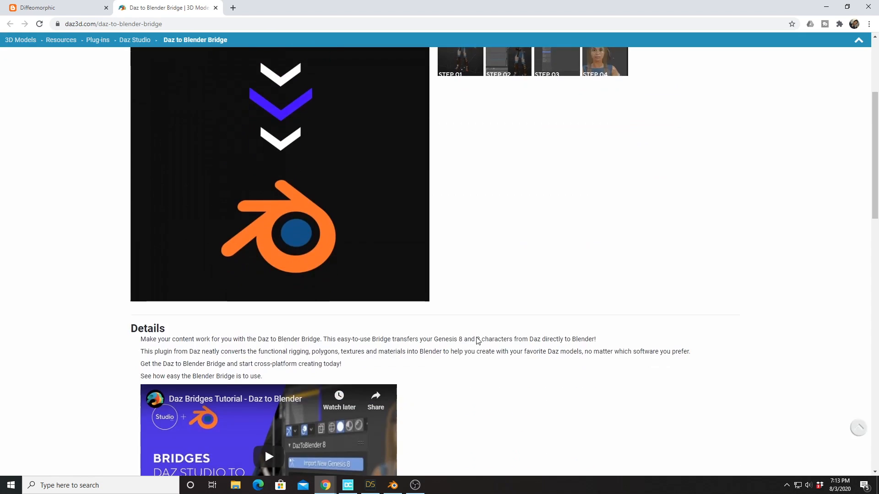
{"action": "scroll", "coordinate": [458, 320], "scroll_direction": "up", "scroll_amount": 5}
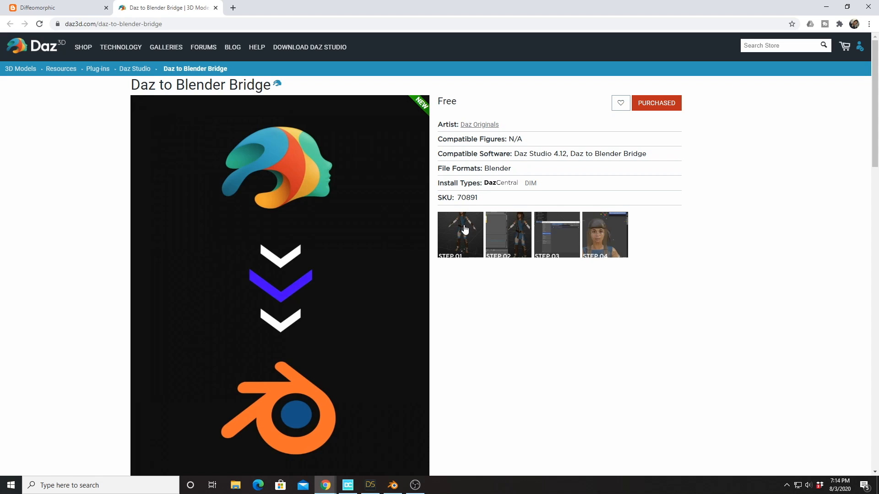
{"action": "scroll", "coordinate": [316, 138], "scroll_direction": "down", "scroll_amount": 10}
{"action": "scroll", "coordinate": [319, 139], "scroll_direction": "down", "scroll_amount": 11}
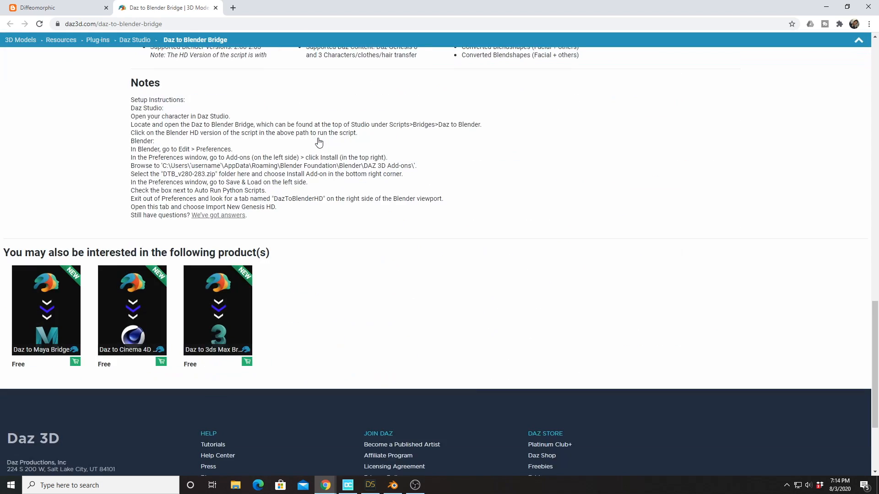
{"action": "scroll", "coordinate": [243, 139], "scroll_direction": "up", "scroll_amount": 14}
{"action": "scroll", "coordinate": [231, 147], "scroll_direction": "up", "scroll_amount": 8}
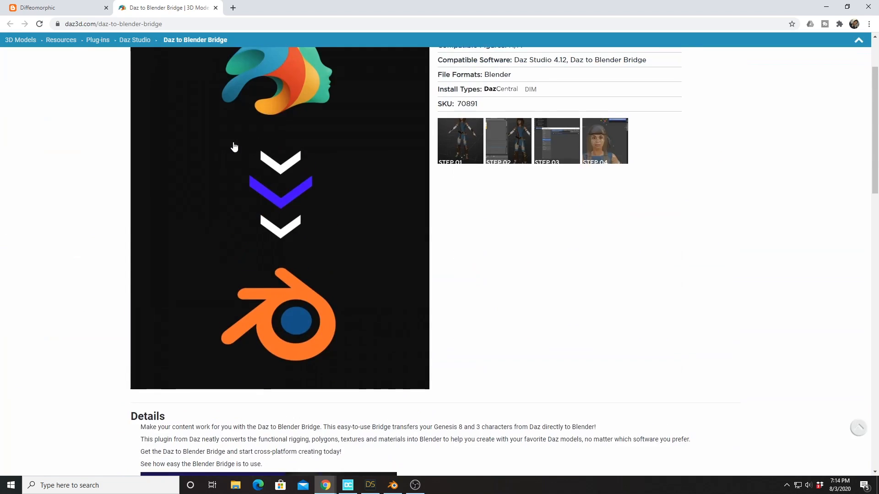
{"action": "scroll", "coordinate": [233, 146], "scroll_direction": "down", "scroll_amount": 6}
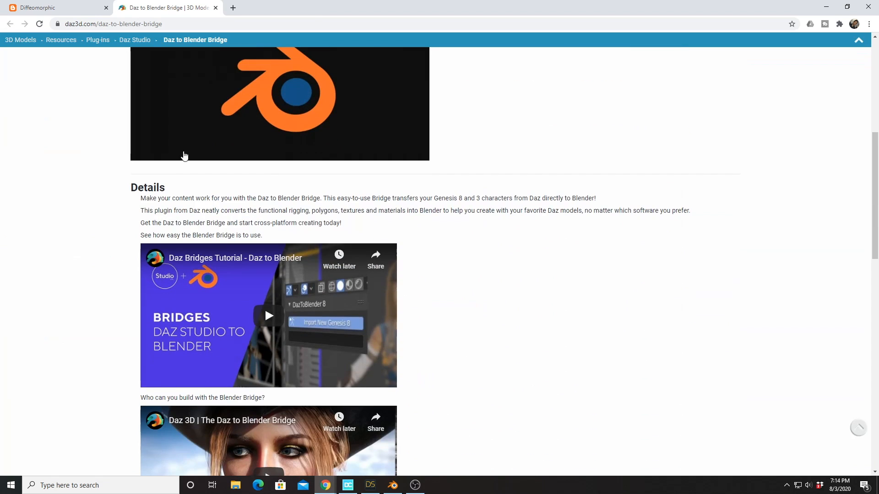
{"action": "scroll", "coordinate": [265, 192], "scroll_direction": "down", "scroll_amount": 2}
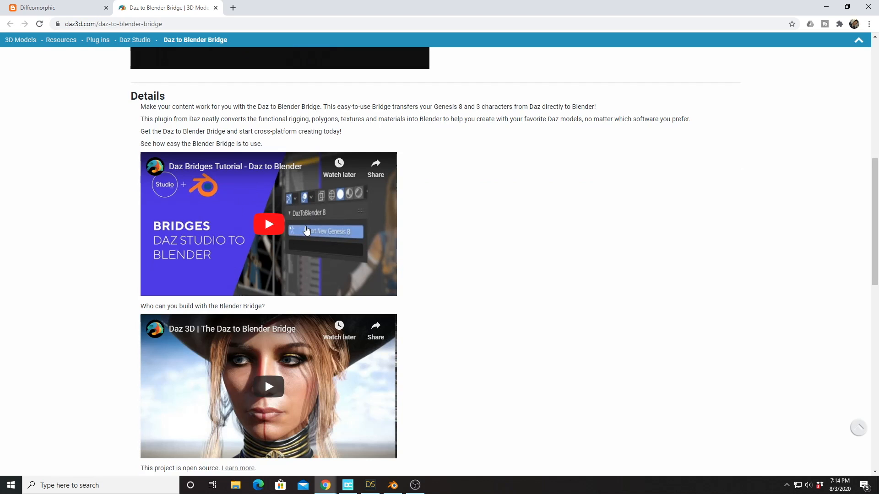
{"action": "scroll", "coordinate": [308, 230], "scroll_direction": "down", "scroll_amount": 2}
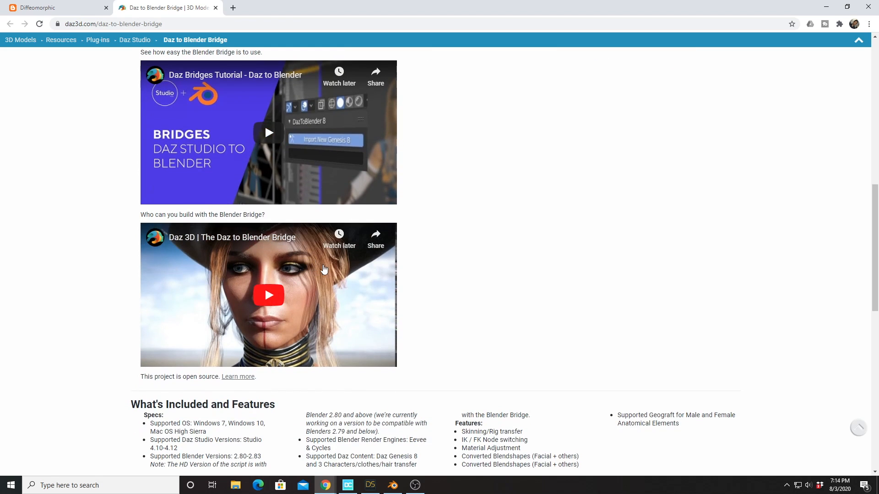
{"action": "scroll", "coordinate": [460, 253], "scroll_direction": "down", "scroll_amount": 4}
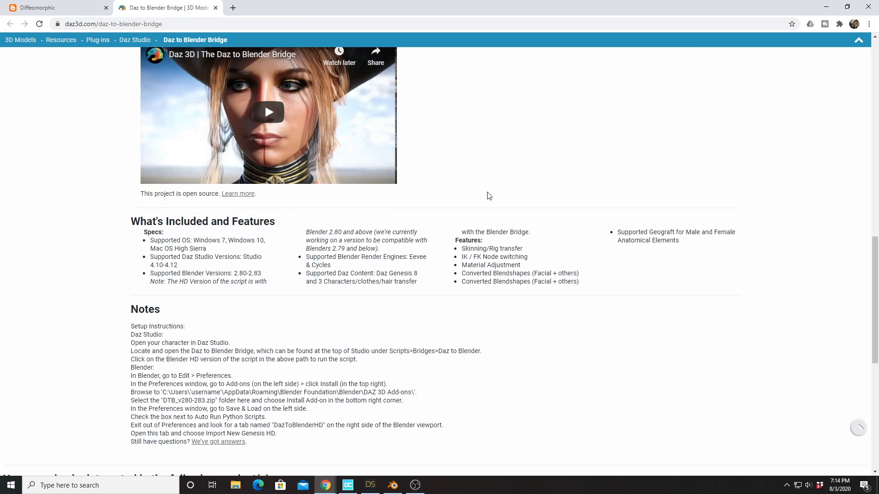
{"action": "scroll", "coordinate": [488, 194], "scroll_direction": "down", "scroll_amount": 2}
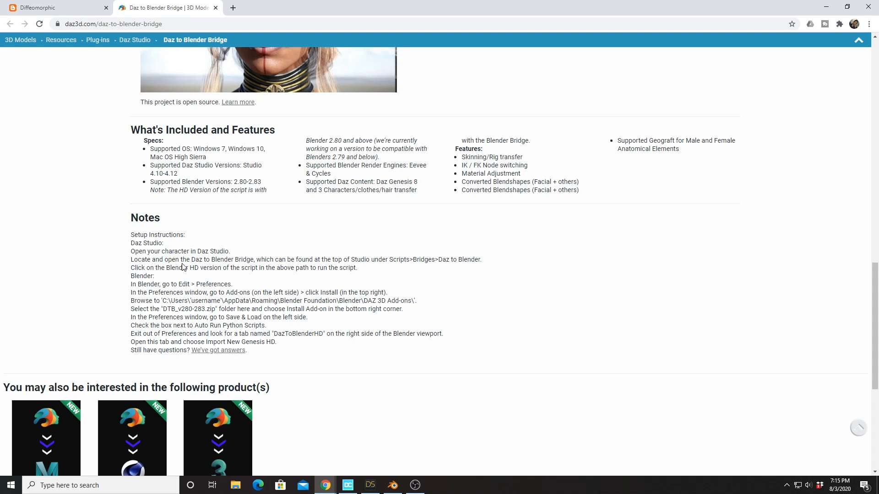
{"action": "scroll", "coordinate": [183, 267], "scroll_direction": "up", "scroll_amount": 15}
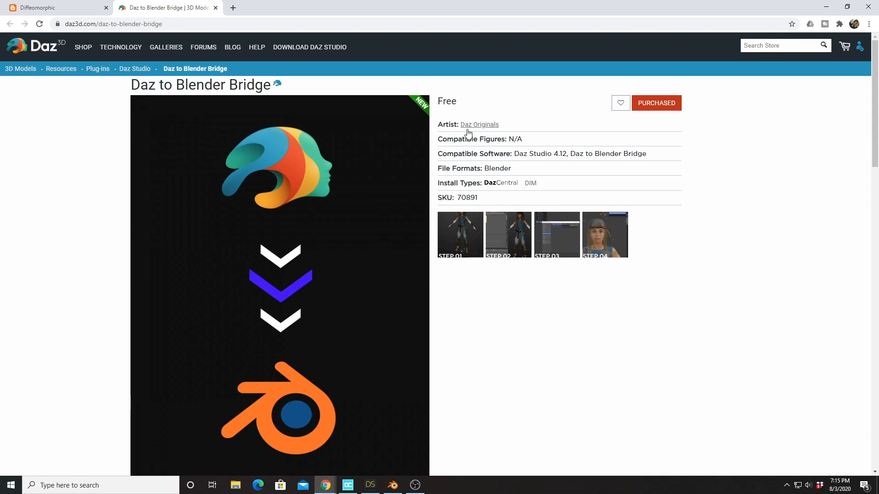
{"action": "scroll", "coordinate": [434, 143], "scroll_direction": "down", "scroll_amount": 5}
{"action": "scroll", "coordinate": [434, 144], "scroll_direction": "down", "scroll_amount": 6}
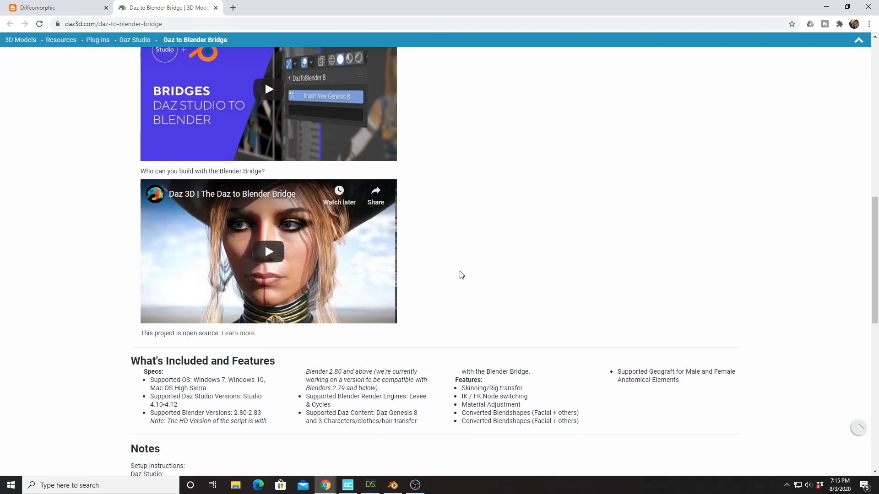
Check the Daz to Blender Bridge plugin in DazCentral and switch to DAZ Studio with the Storm.duf scene.
{"action": "left_click", "coordinate": [348, 485]}
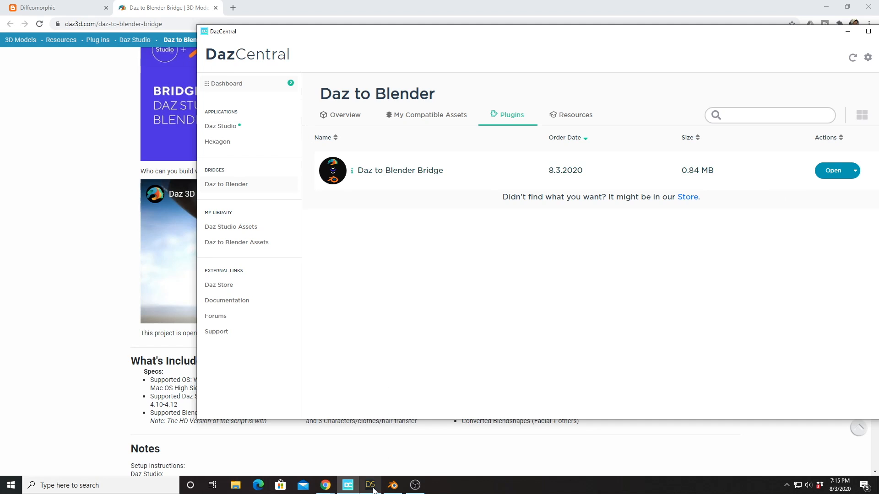
{"action": "mouse_move", "coordinate": [375, 489]}
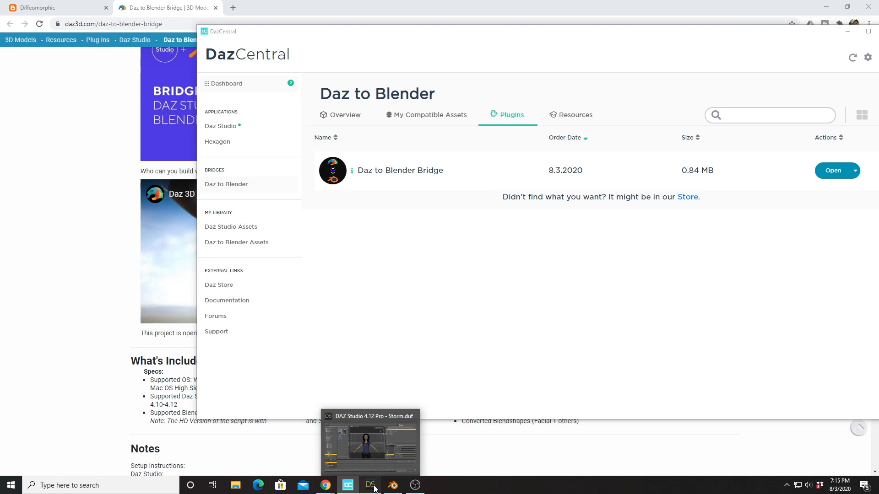
{"action": "left_click", "coordinate": [374, 489]}
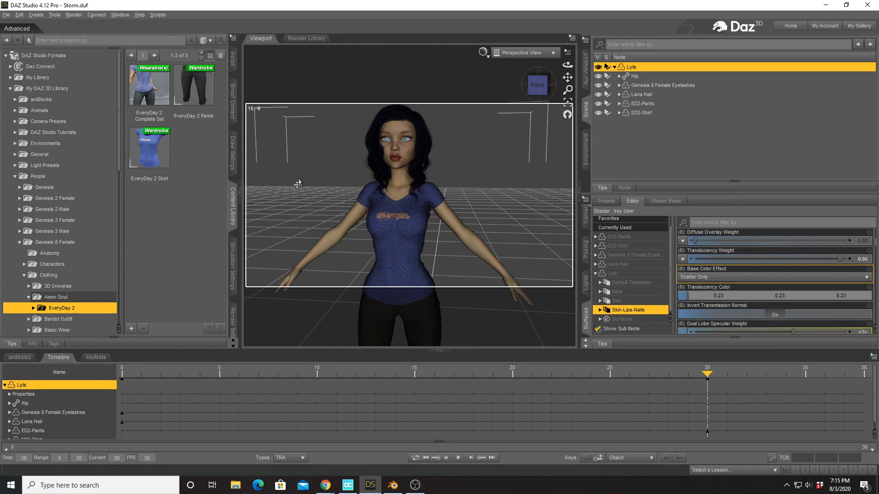
Examine which Blender bridge scripts are available in DAZ Studio without running any.
{"action": "left_click", "coordinate": [154, 16]}
{"action": "mouse_move", "coordinate": [157, 25]}
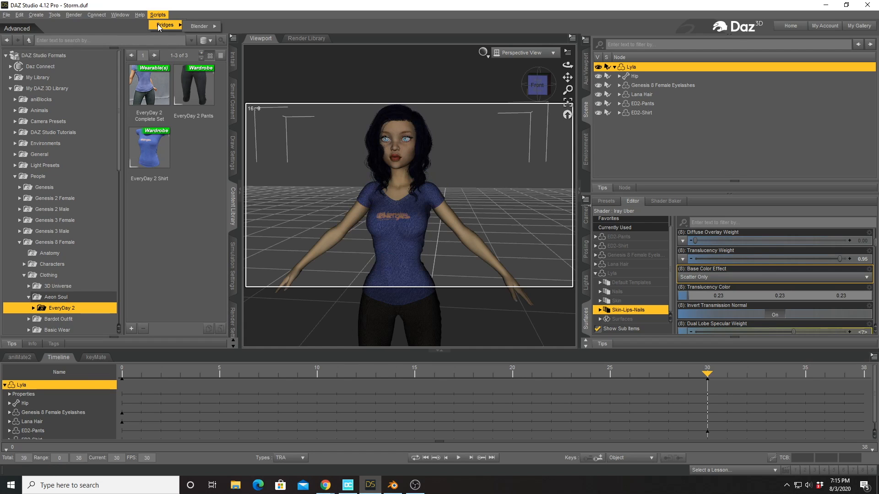
{"action": "mouse_move", "coordinate": [199, 25]}
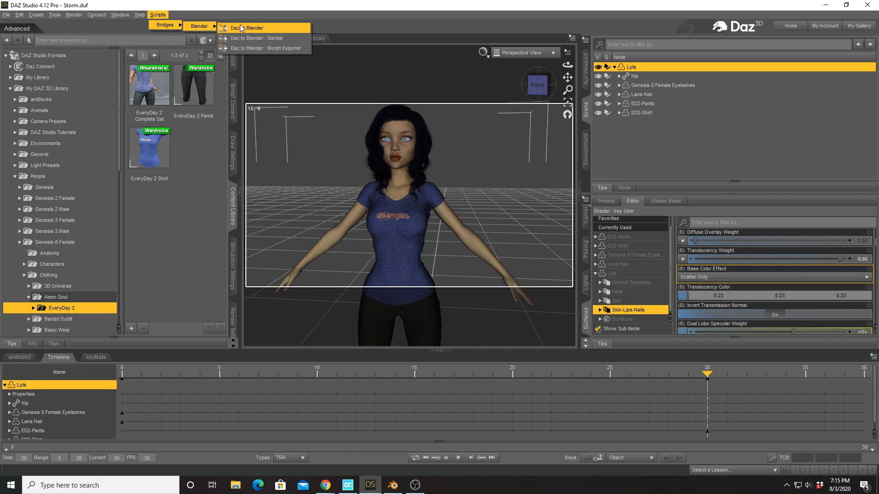
{"action": "left_click", "coordinate": [362, 27]}
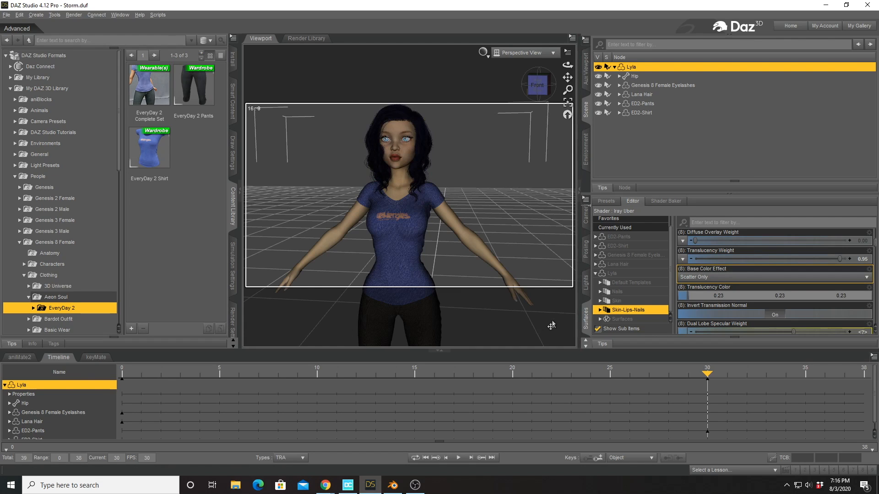
Preview the Lyla character in the NVIDIA Iray draw style and return the viewport to Texture Shaded.
{"action": "left_click", "coordinate": [483, 52]}
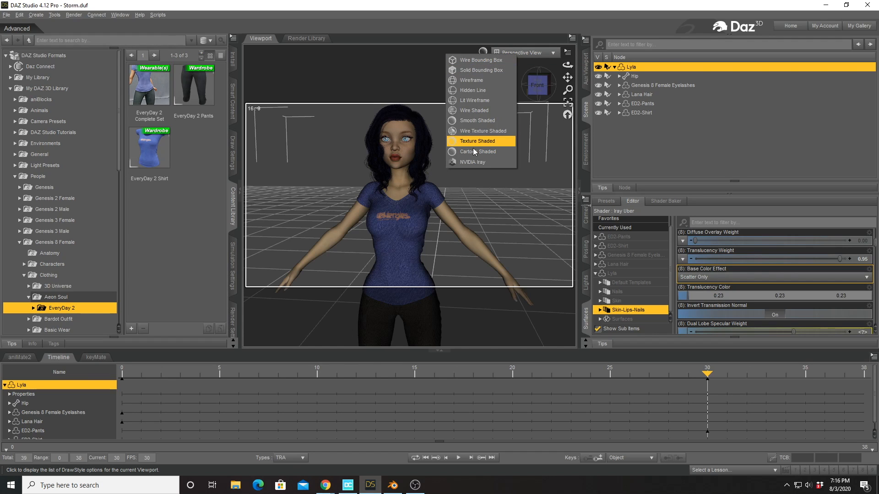
{"action": "left_click", "coordinate": [473, 163]}
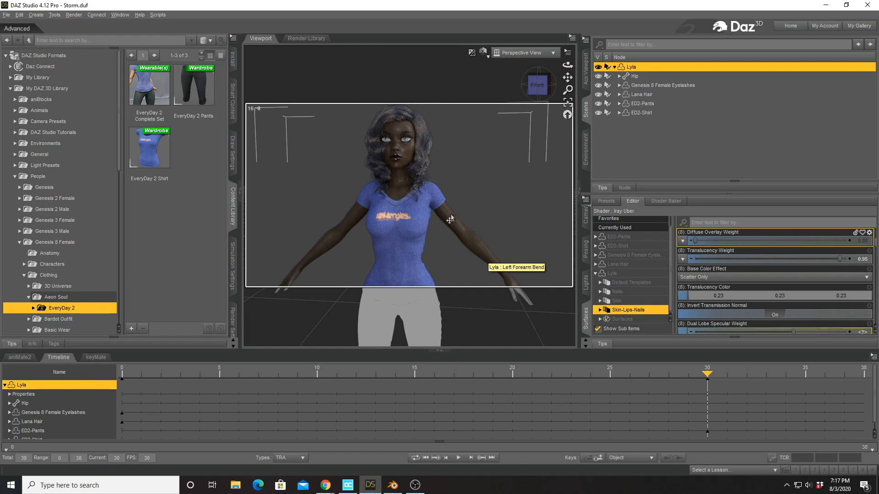
{"action": "left_click", "coordinate": [484, 53]}
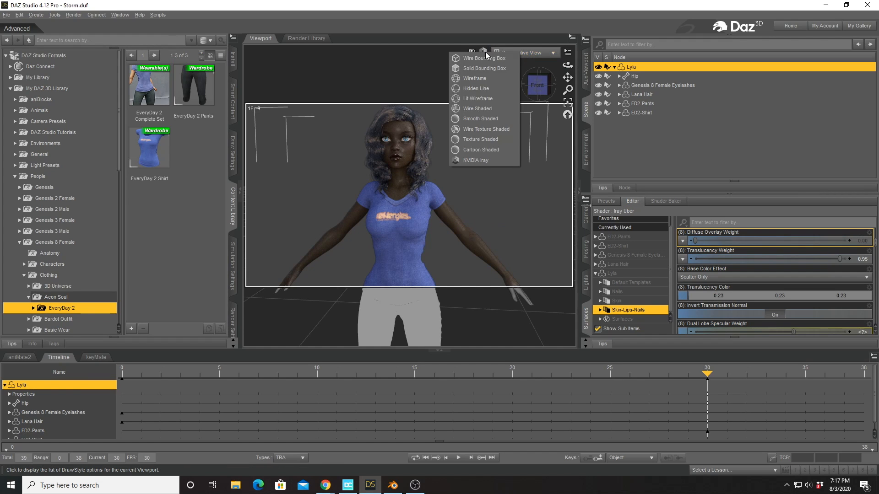
{"action": "left_click", "coordinate": [481, 138]}
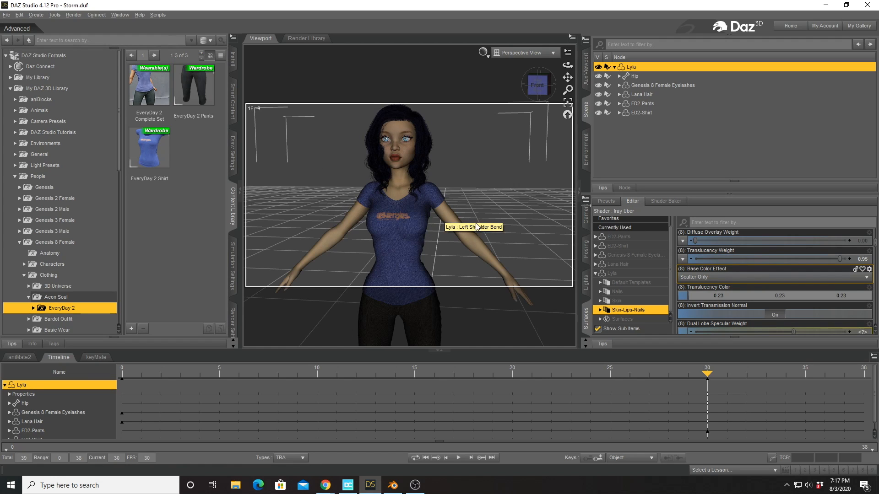
Run the Daz to Blender script on the Lyla character and accept SubDiv 0 as its subdivision level.
{"action": "scroll", "coordinate": [476, 228], "scroll_direction": "down", "scroll_amount": 2}
{"action": "scroll", "coordinate": [475, 228], "scroll_direction": "down", "scroll_amount": 1}
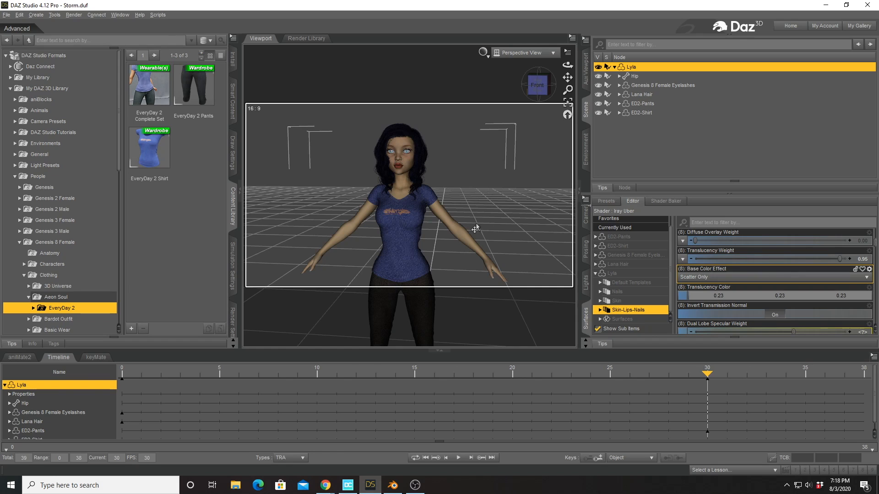
{"action": "left_click", "coordinate": [162, 17]}
{"action": "mouse_move", "coordinate": [164, 25]}
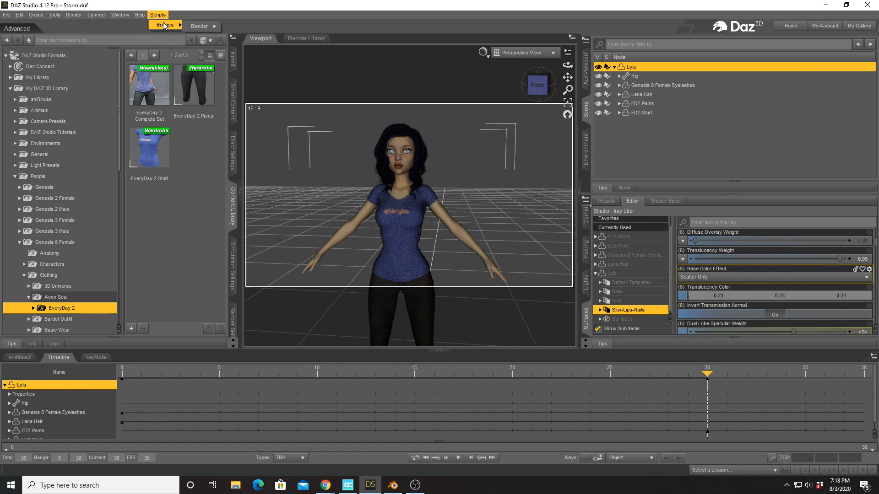
{"action": "left_click", "coordinate": [159, 14]}
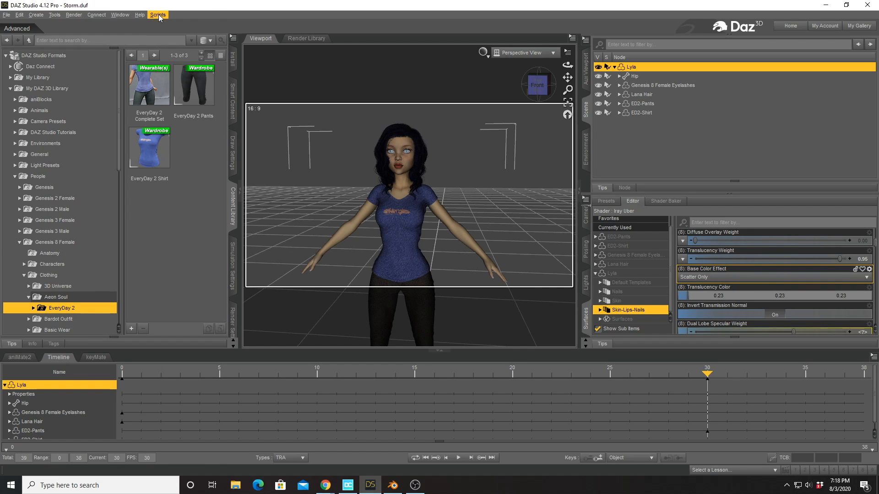
{"action": "left_click", "coordinate": [158, 15]}
{"action": "mouse_move", "coordinate": [163, 24]}
{"action": "mouse_move", "coordinate": [205, 27]}
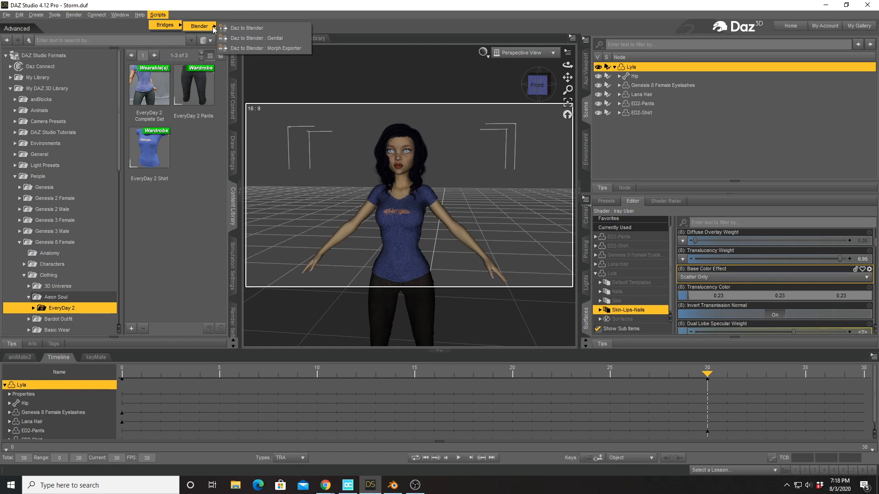
{"action": "left_click", "coordinate": [266, 28]}
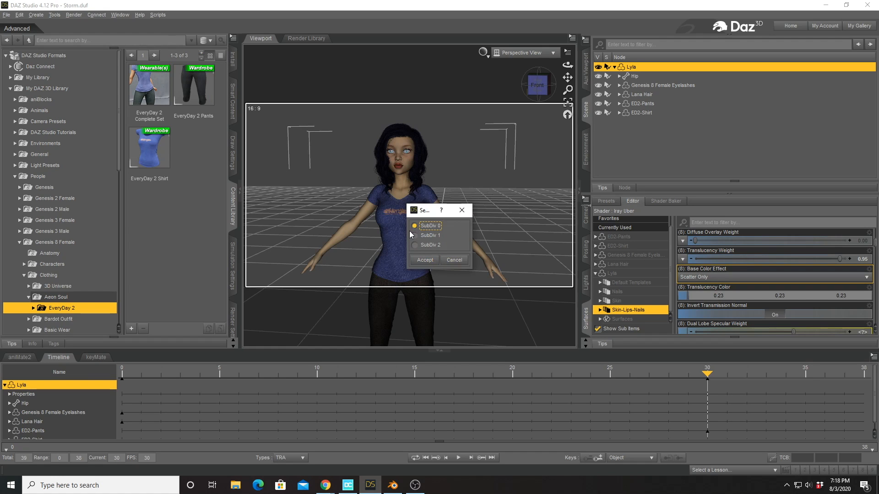
{"action": "left_click", "coordinate": [417, 262]}
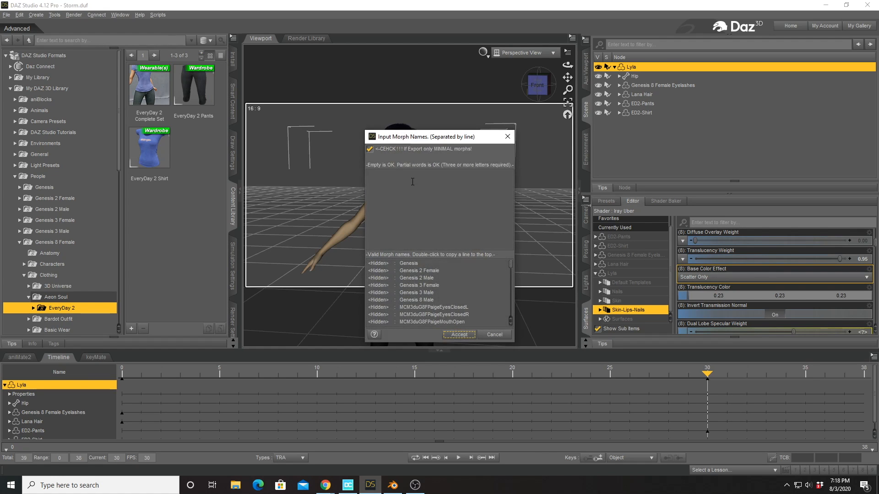
Review the valid morph names and accept the export with minimal morphs enabled and the morph list left empty.
{"action": "left_click", "coordinate": [387, 150]}
{"action": "left_click", "coordinate": [460, 156]}
{"action": "scroll", "coordinate": [435, 306], "scroll_direction": "down", "scroll_amount": 10}
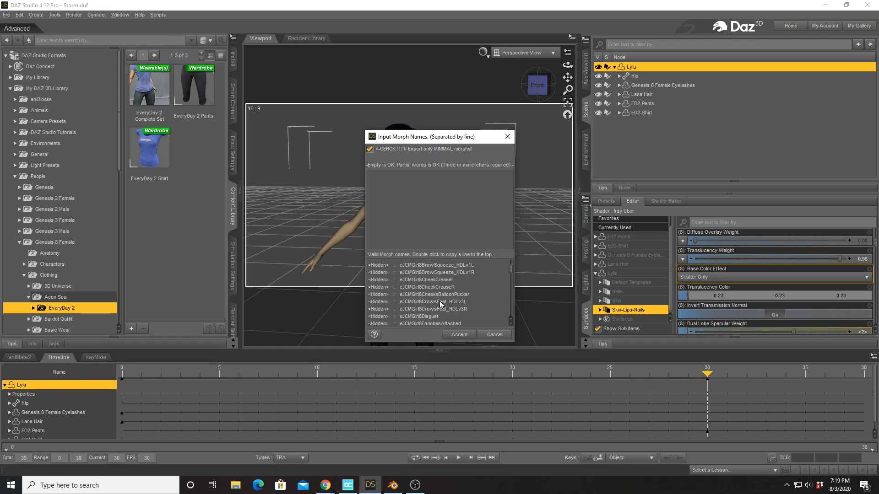
{"action": "scroll", "coordinate": [440, 301], "scroll_direction": "up", "scroll_amount": 2}
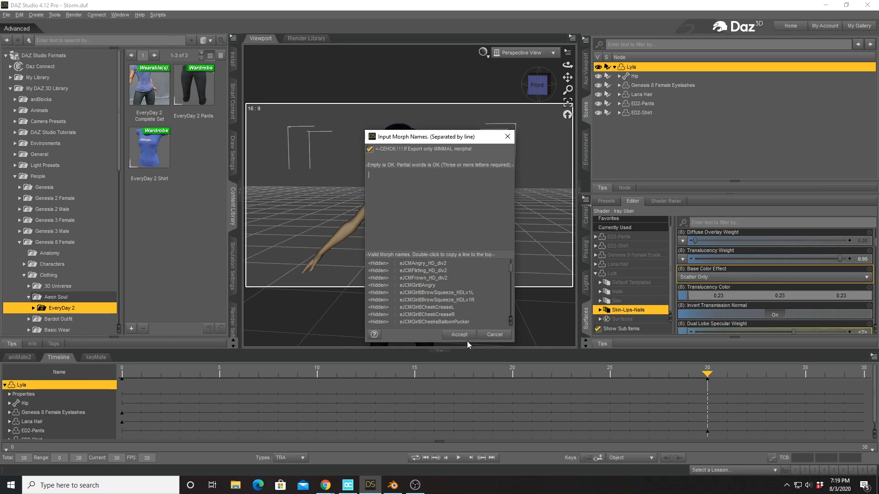
{"action": "scroll", "coordinate": [458, 267], "scroll_direction": "down", "scroll_amount": 15}
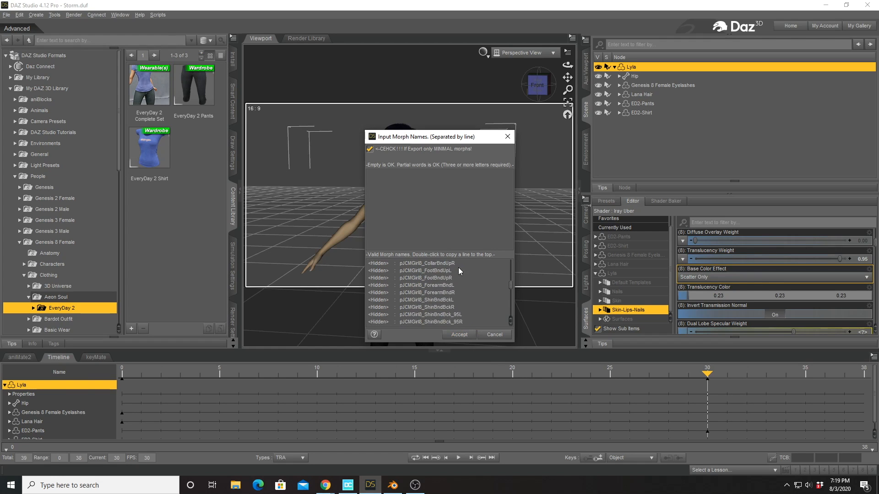
{"action": "scroll", "coordinate": [458, 267], "scroll_direction": "down", "scroll_amount": 10}
{"action": "scroll", "coordinate": [457, 267], "scroll_direction": "down", "scroll_amount": 5}
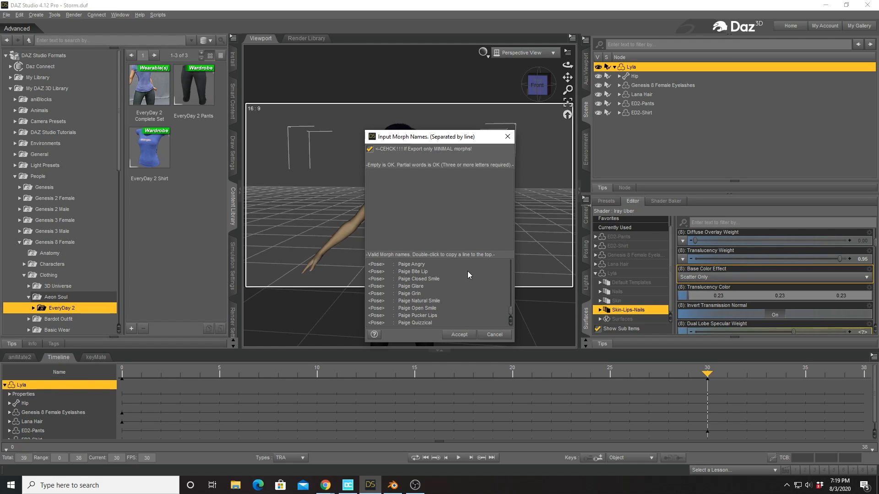
{"action": "scroll", "coordinate": [468, 271], "scroll_direction": "up", "scroll_amount": 10}
{"action": "scroll", "coordinate": [467, 273], "scroll_direction": "up", "scroll_amount": 10}
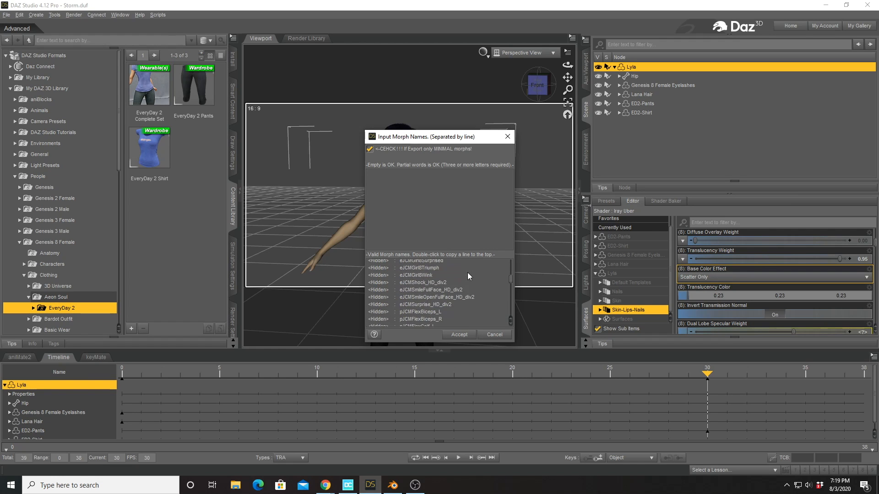
{"action": "scroll", "coordinate": [468, 272], "scroll_direction": "up", "scroll_amount": 5}
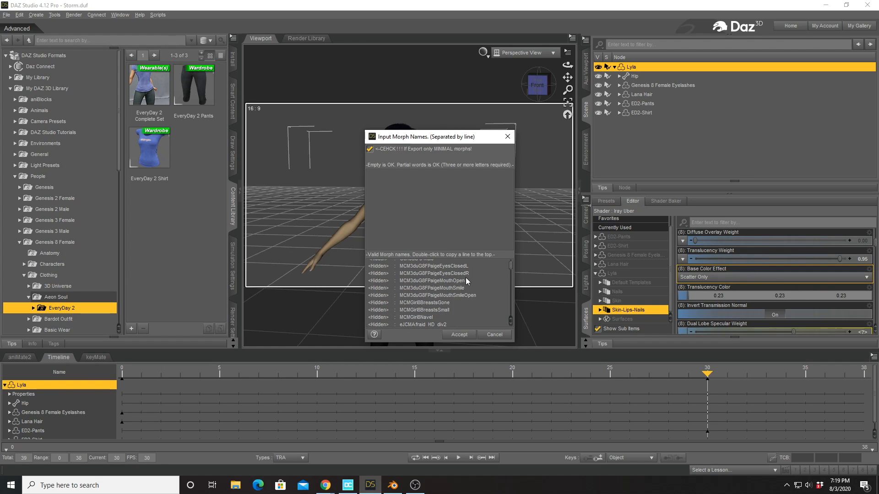
{"action": "scroll", "coordinate": [468, 280], "scroll_direction": "up", "scroll_amount": 3}
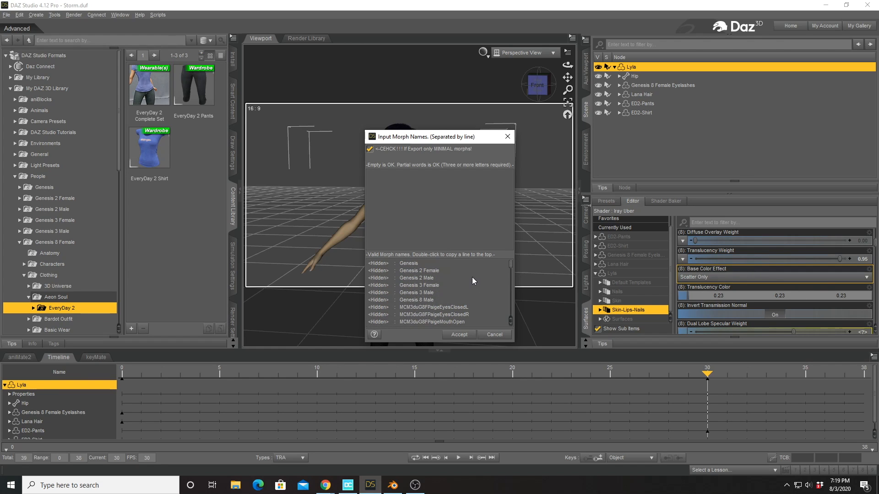
{"action": "left_click", "coordinate": [460, 335]}
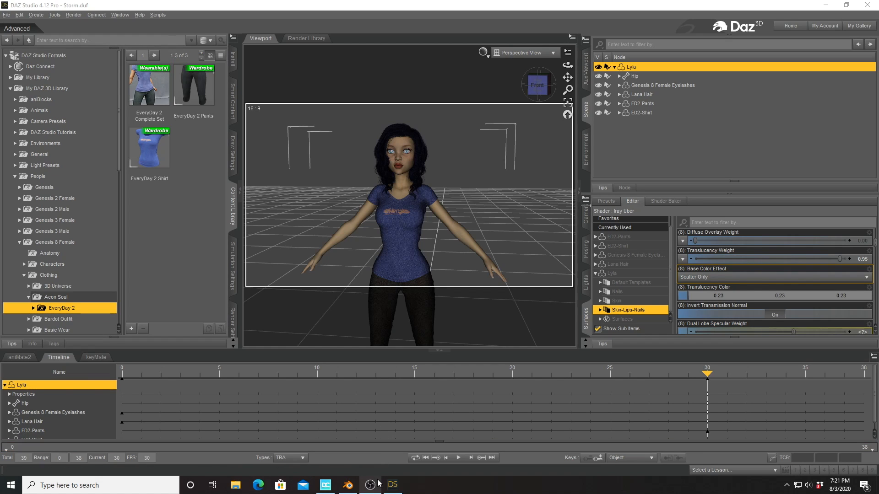
Switch to Blender and display the DazToBlender import tools beside the viewport.
{"action": "left_click", "coordinate": [353, 484]}
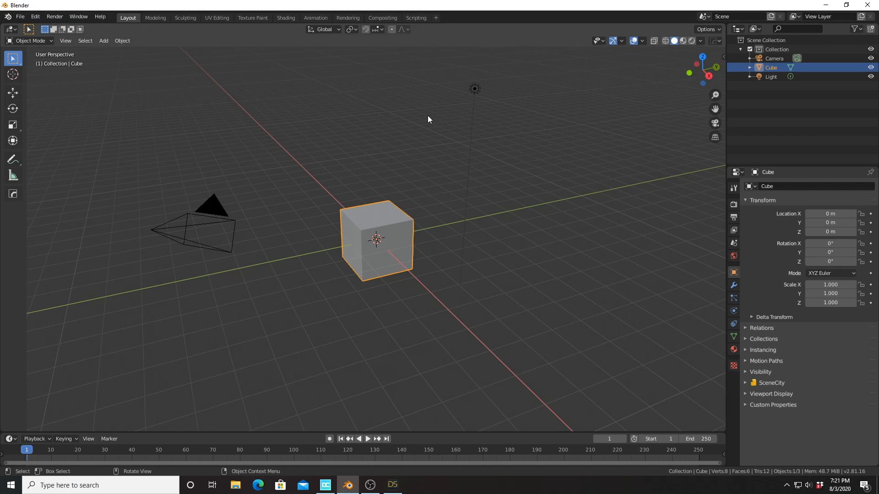
{"action": "key", "text": "n"}
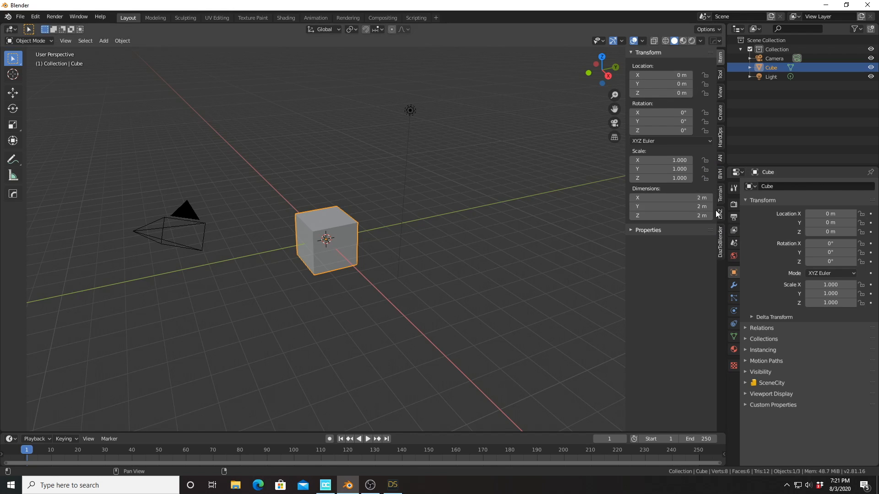
{"action": "left_click", "coordinate": [721, 243]}
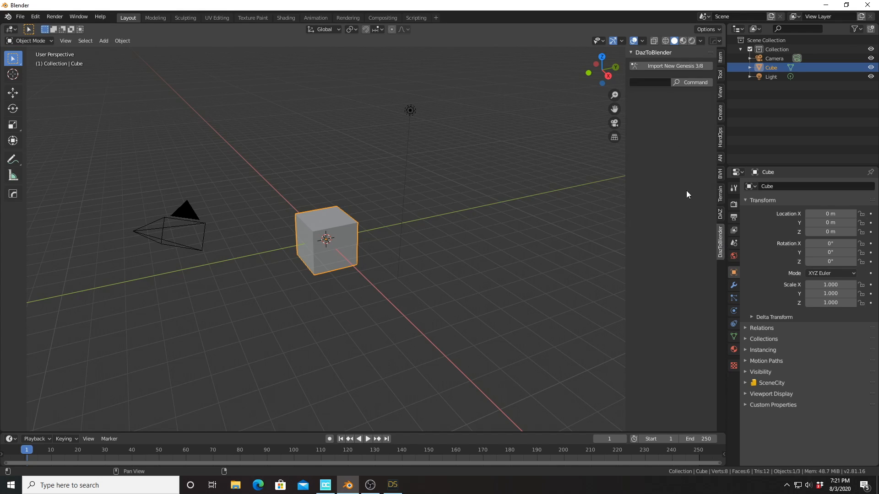
{"action": "left_click", "coordinate": [720, 215]}
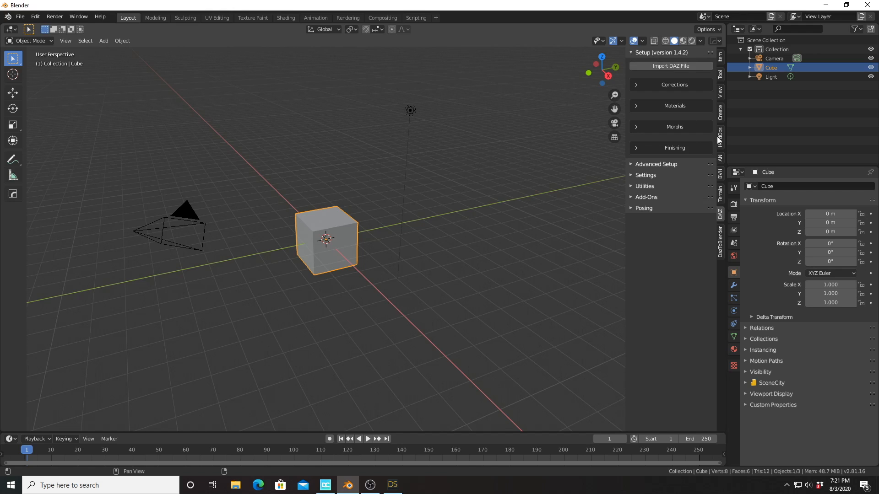
{"action": "left_click", "coordinate": [720, 233]}
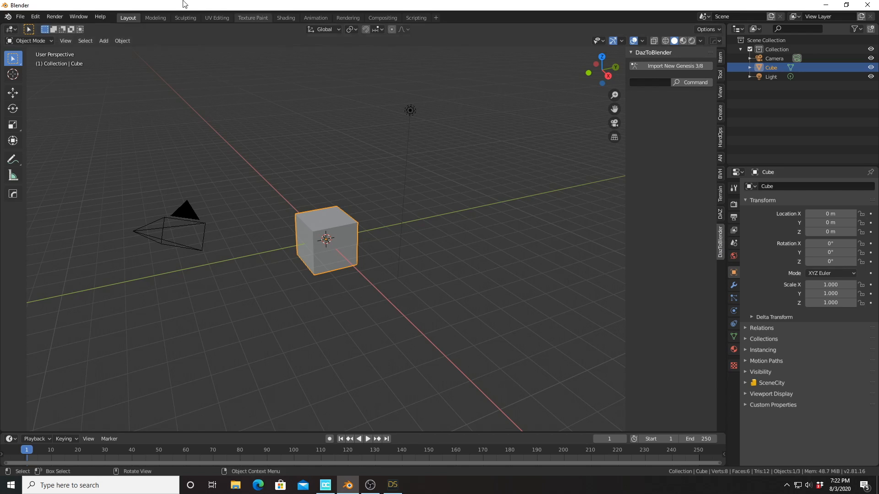
Locate DTB_v280-283.zip in AppData\Roaming\Blender Foundation\Blender\DAZ 3D Add-ons through the add-on installer, and cancel without installing it.
{"action": "left_click", "coordinate": [37, 17]}
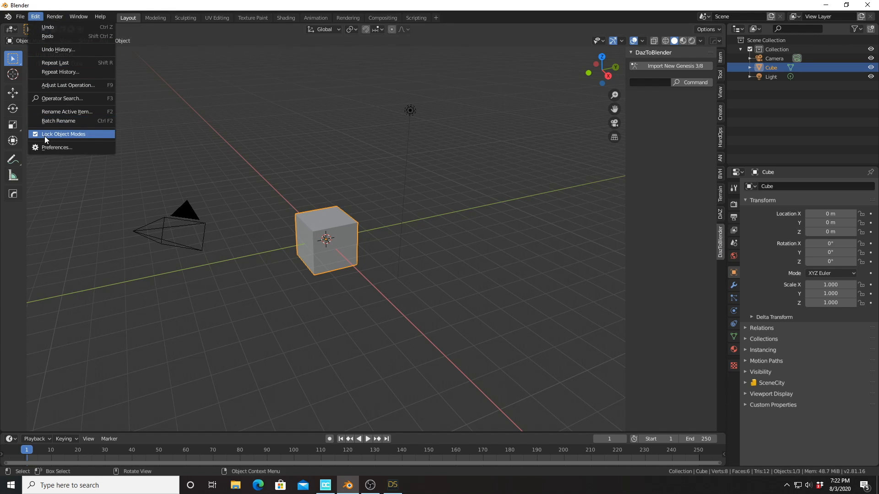
{"action": "left_click", "coordinate": [48, 147]}
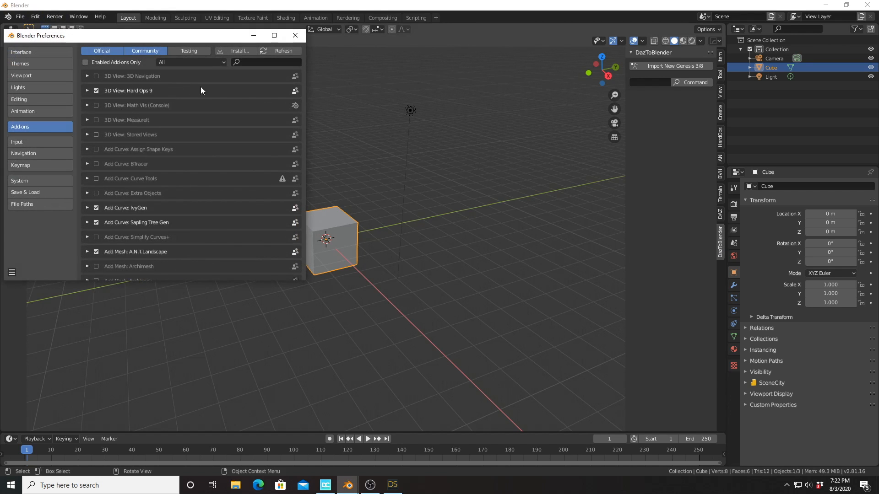
{"action": "left_click", "coordinate": [239, 51]}
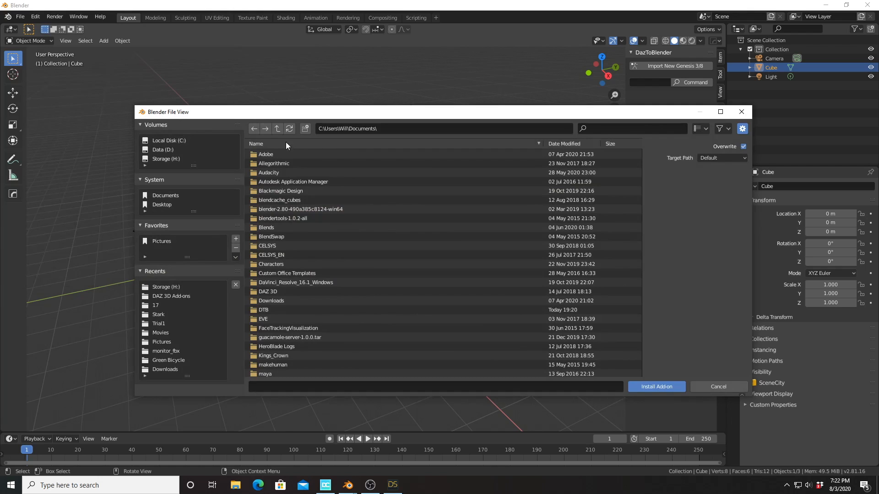
{"action": "left_click", "coordinate": [278, 128]}
{"action": "left_click", "coordinate": [277, 129]}
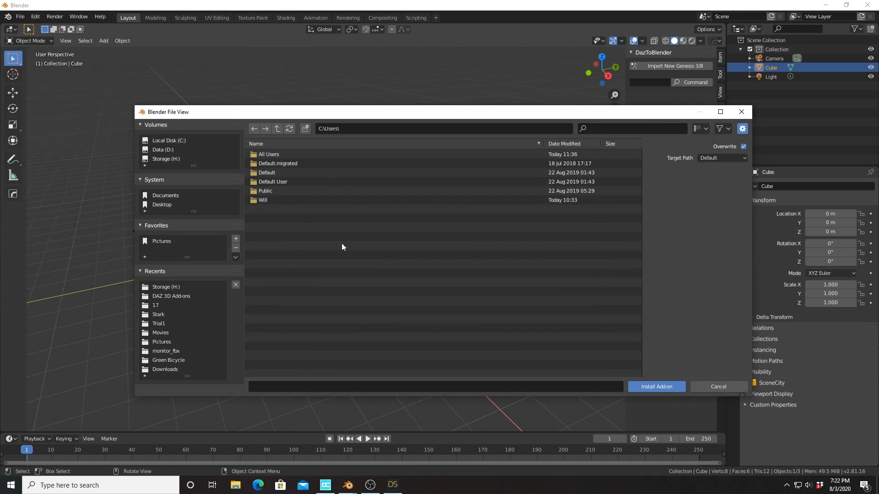
{"action": "double_click", "coordinate": [256, 199]}
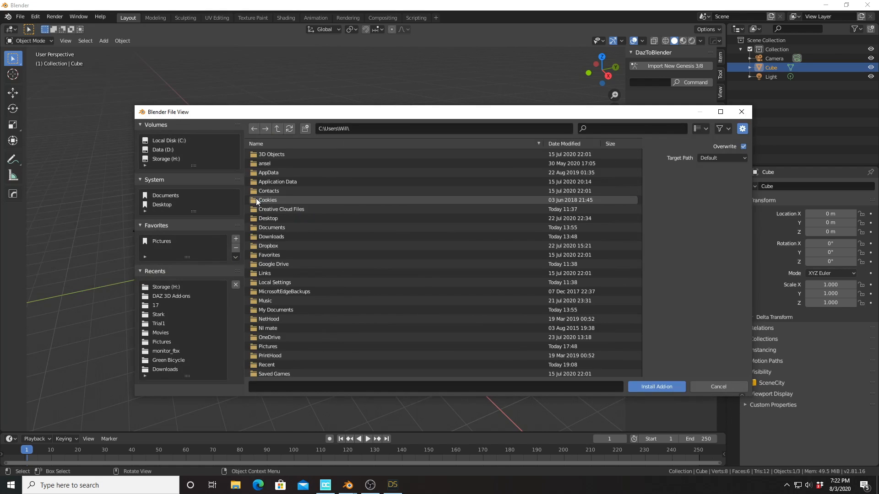
{"action": "double_click", "coordinate": [280, 173]}
{"action": "double_click", "coordinate": [265, 170]}
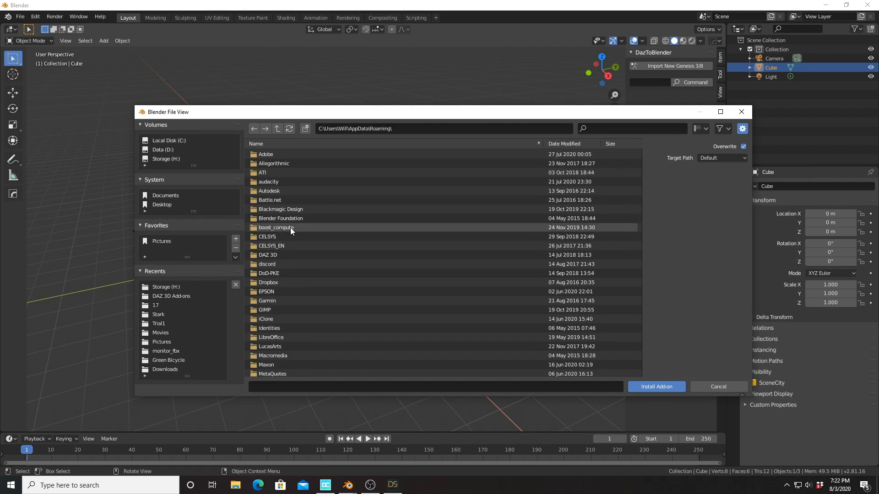
{"action": "left_click", "coordinate": [292, 218]}
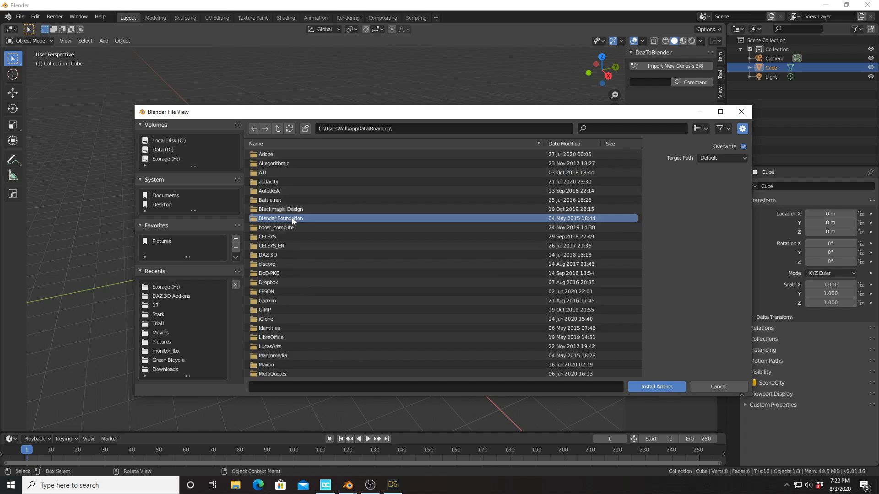
{"action": "double_click", "coordinate": [299, 217]}
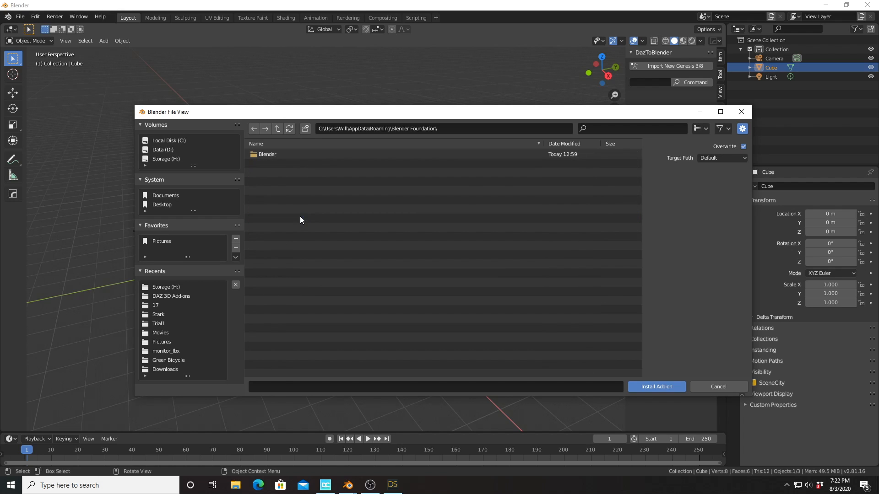
{"action": "double_click", "coordinate": [287, 156]}
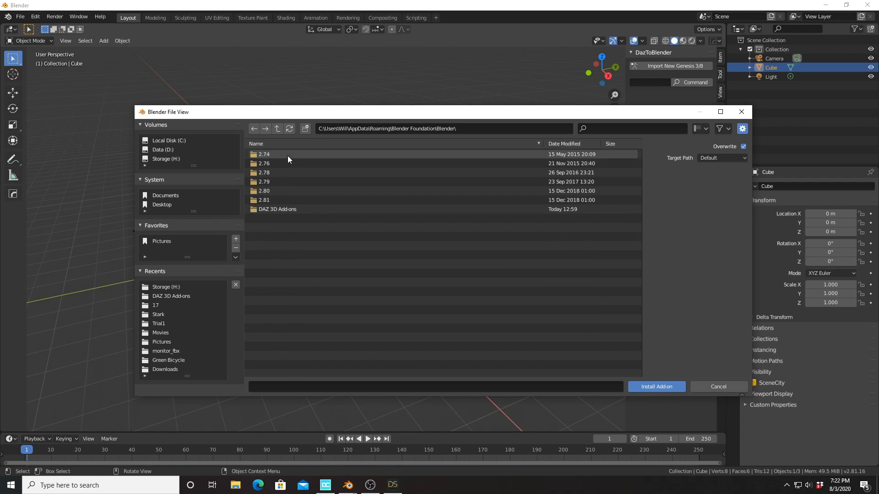
{"action": "double_click", "coordinate": [272, 210]}
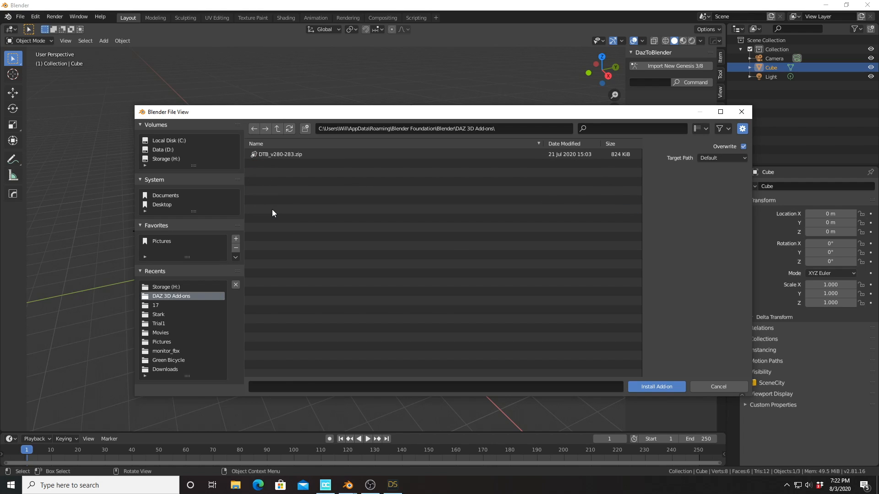
{"action": "left_click", "coordinate": [276, 154]}
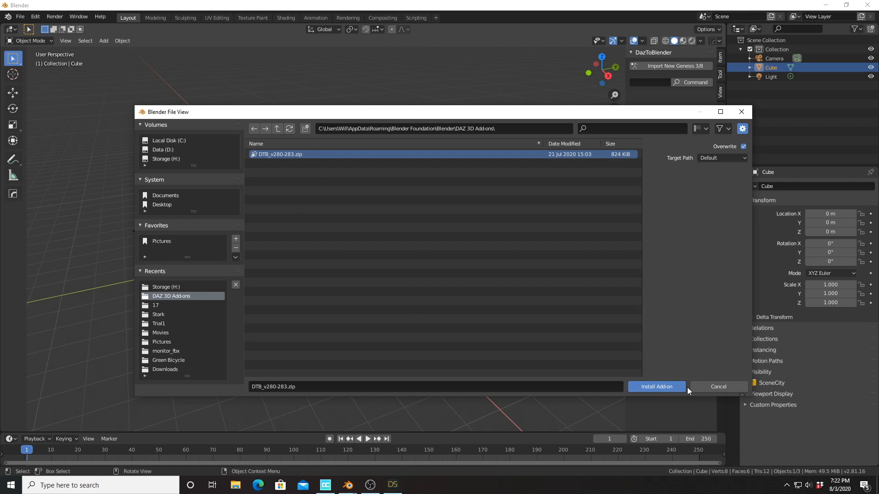
{"action": "left_click", "coordinate": [718, 389]}
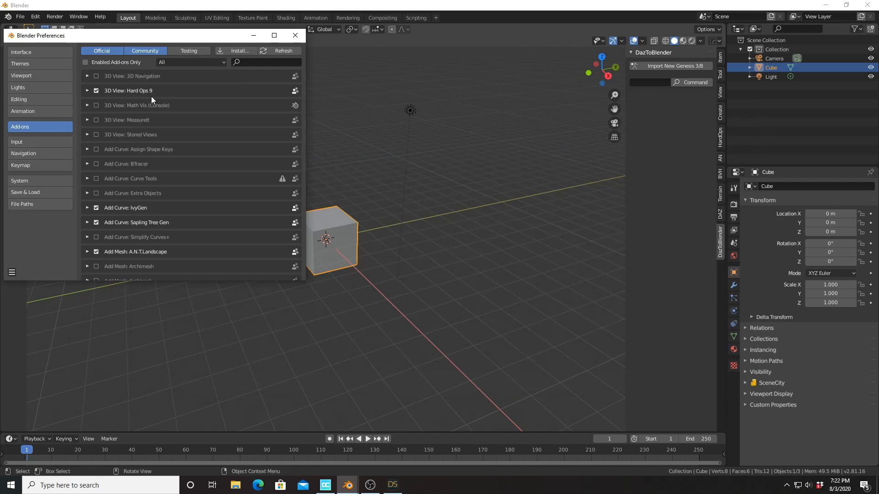
Search the add-ons for "dazt" to check that DazToBlender is enabled, and close the Preferences.
{"action": "left_click", "coordinate": [256, 62]}
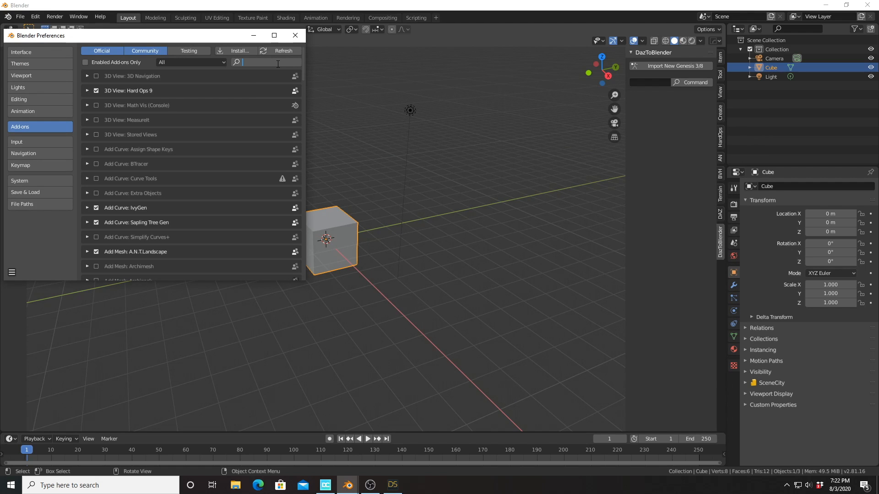
{"action": "type", "text": "daz"}
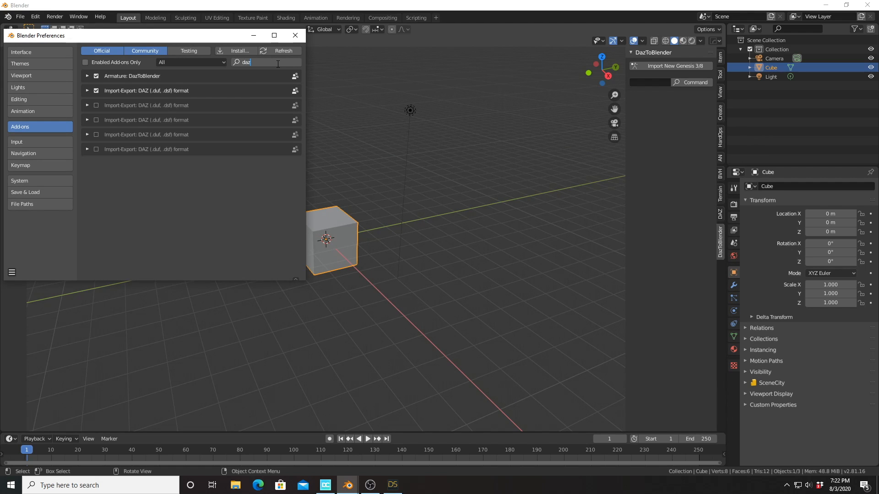
{"action": "type", "text": "t"}
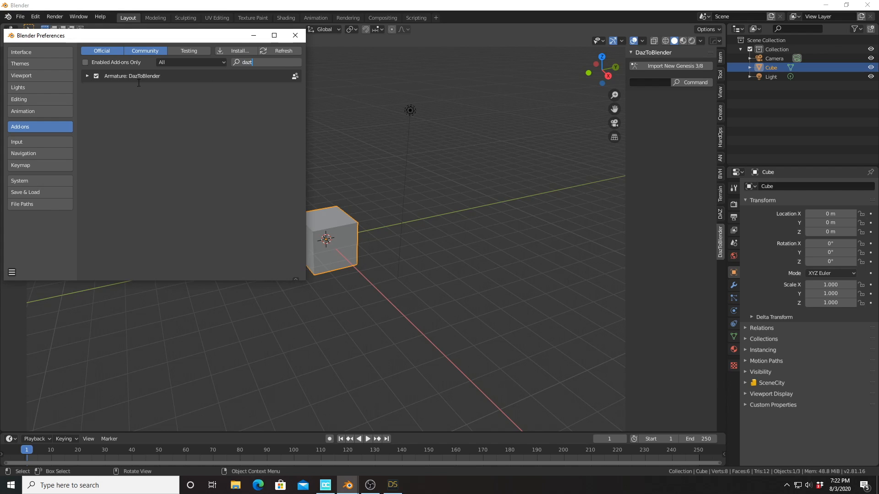
{"action": "left_click", "coordinate": [295, 36]}
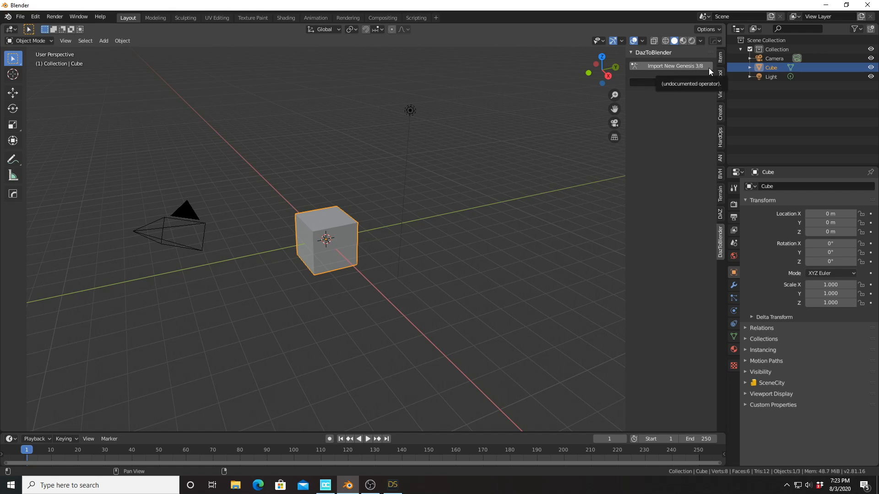
Import the exported character with Import New Genesis 3/8 and inspect the figure and its rig.
{"action": "left_click", "coordinate": [665, 68]}
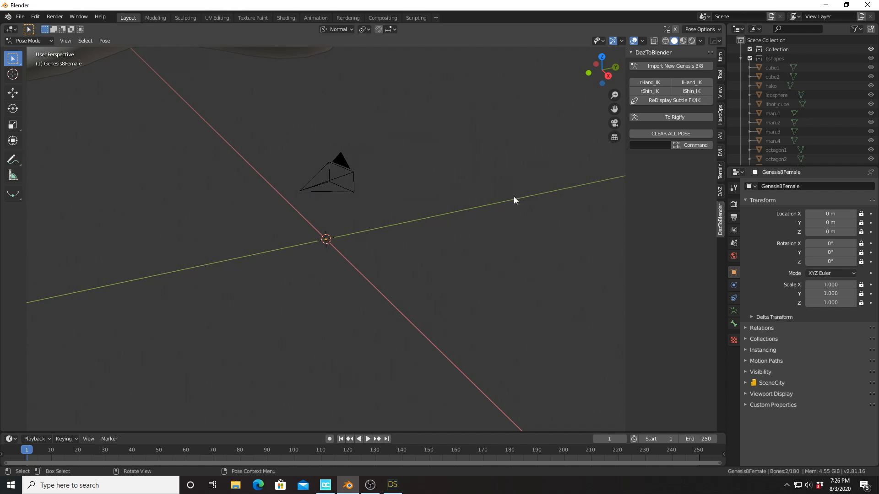
{"action": "scroll", "coordinate": [808, 92], "scroll_direction": "down", "scroll_amount": 7}
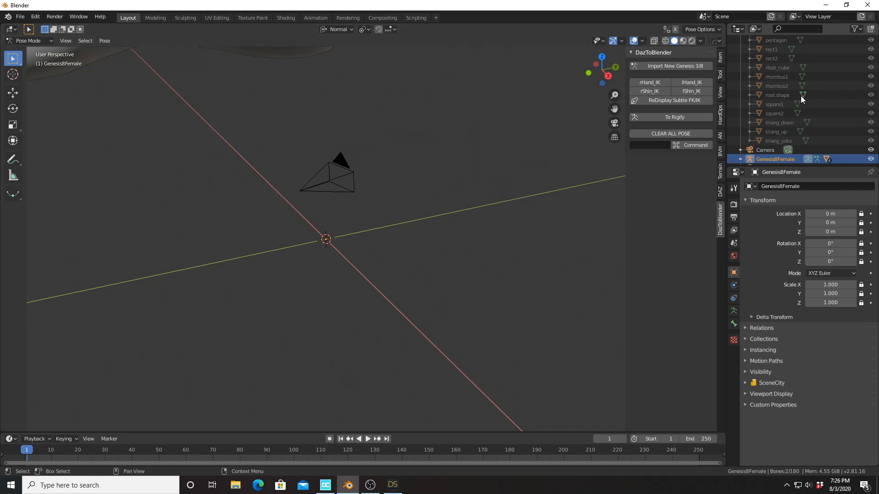
{"action": "scroll", "coordinate": [801, 98], "scroll_direction": "up", "scroll_amount": 8}
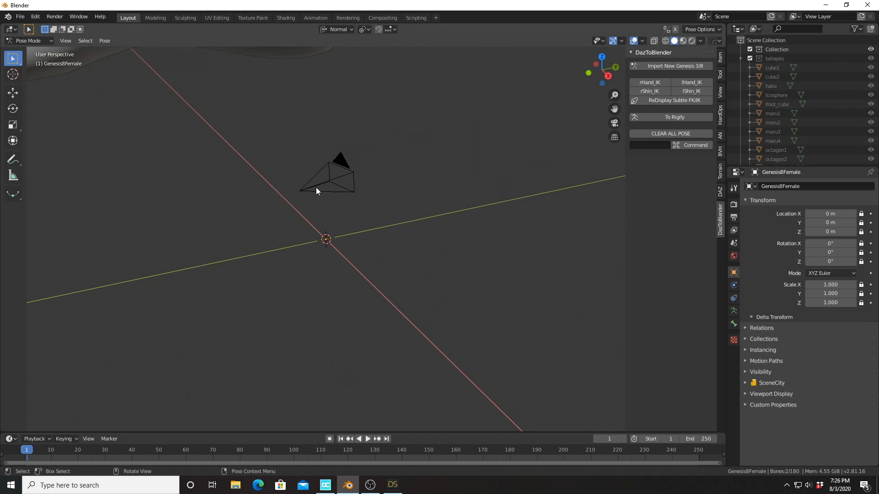
{"action": "scroll", "coordinate": [322, 189], "scroll_direction": "up", "scroll_amount": 2}
{"action": "scroll", "coordinate": [324, 187], "scroll_direction": "down", "scroll_amount": 5}
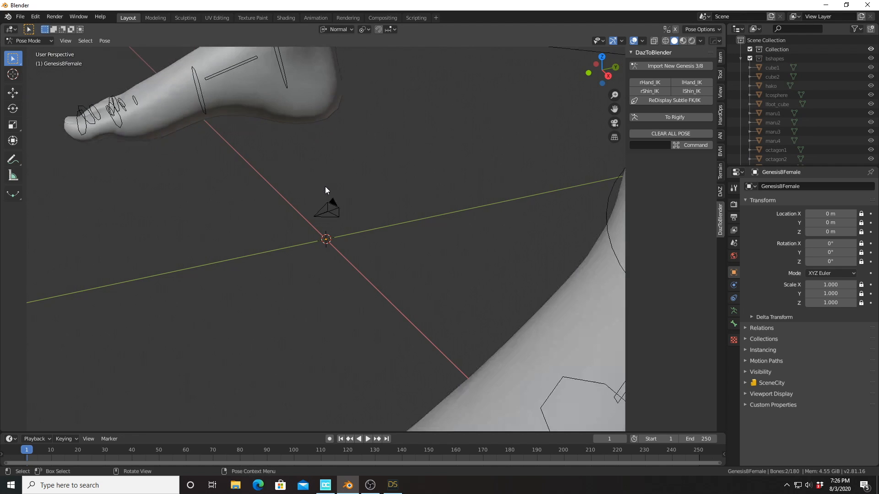
{"action": "scroll", "coordinate": [325, 186], "scroll_direction": "down", "scroll_amount": 8}
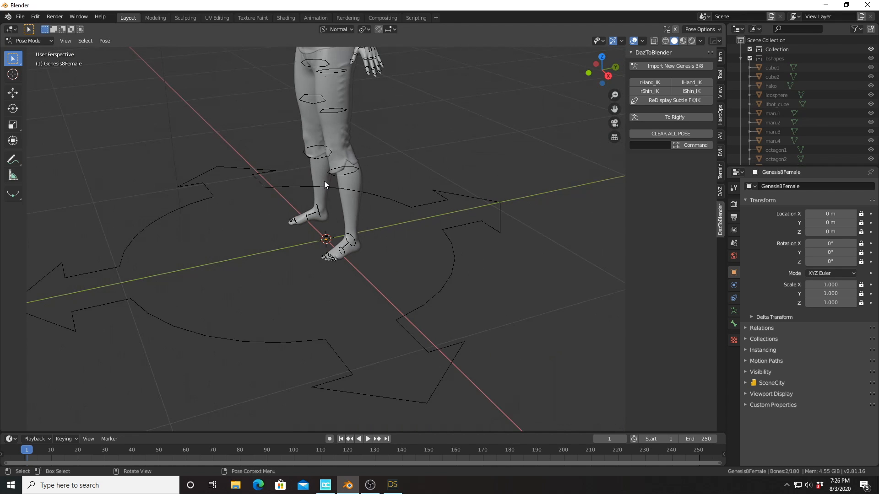
{"action": "scroll", "coordinate": [324, 180], "scroll_direction": "down", "scroll_amount": 3}
{"action": "middle_click_drag", "start_coordinate": [324, 180], "coordinate": [299, 195]}
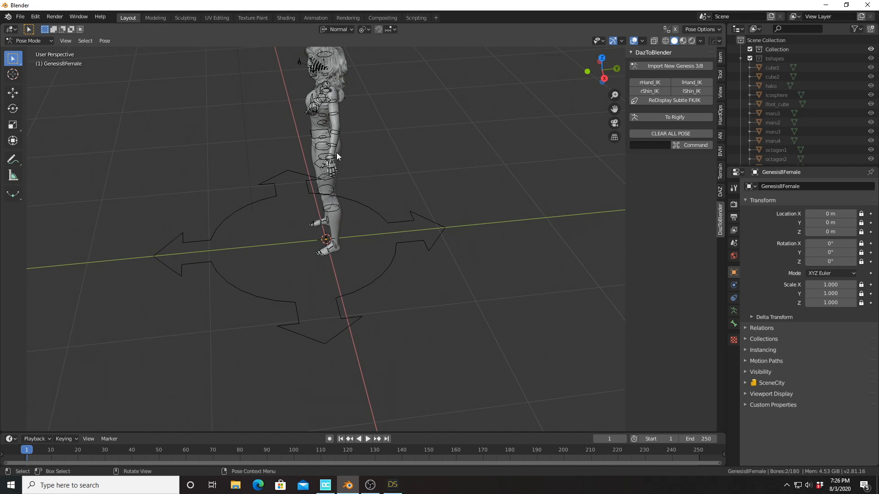
Examine the imported figure and its bone controls from above and the front, and select the head bone for a closer look.
{"action": "middle_click_drag", "start_coordinate": [285, 127], "coordinate": [160, 153]}
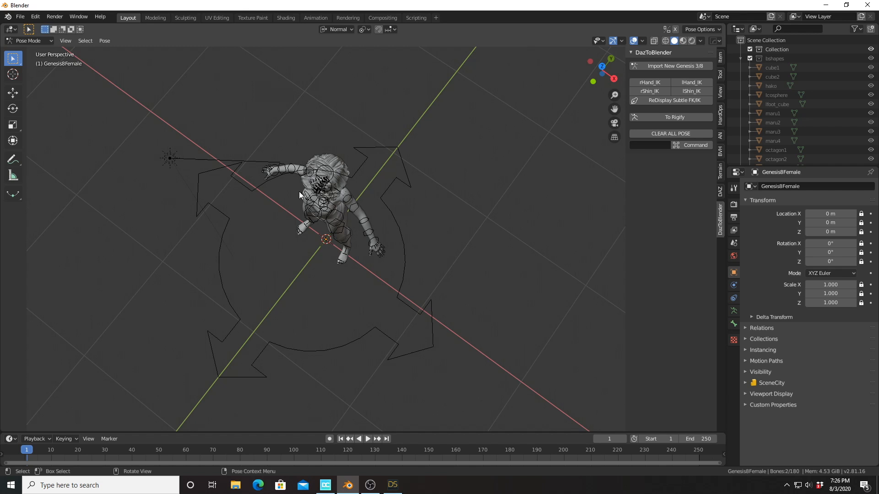
{"action": "middle_click_drag", "start_coordinate": [300, 191], "coordinate": [352, 133]}
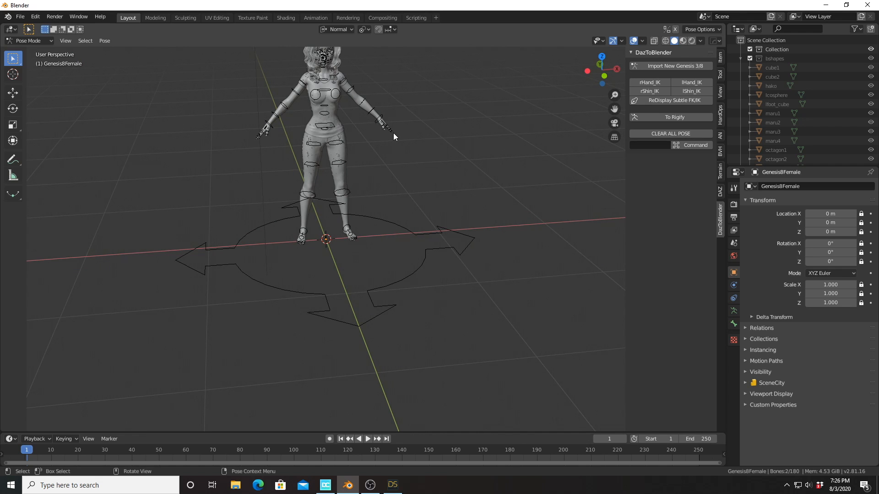
{"action": "middle_click_drag", "start_coordinate": [394, 133], "coordinate": [410, 310], "text": "shift"}
{"action": "scroll", "coordinate": [386, 228], "scroll_direction": "up", "scroll_amount": 5}
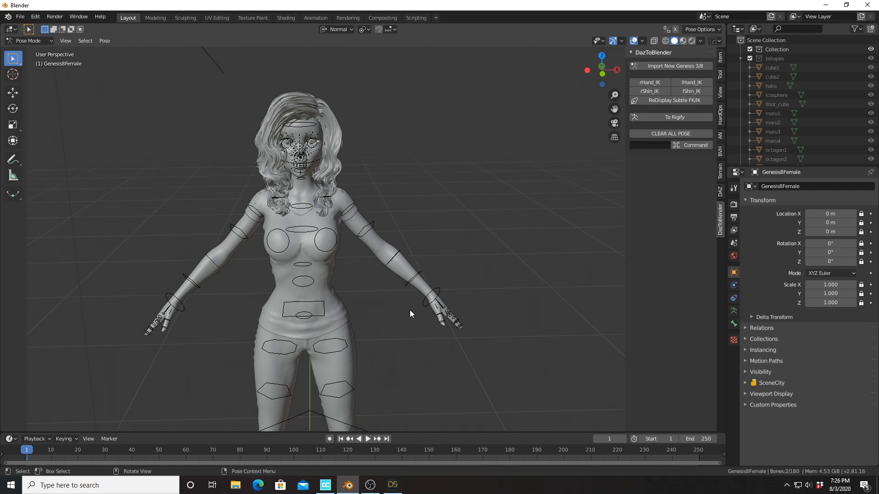
{"action": "middle_click_drag", "start_coordinate": [411, 307], "coordinate": [425, 295]}
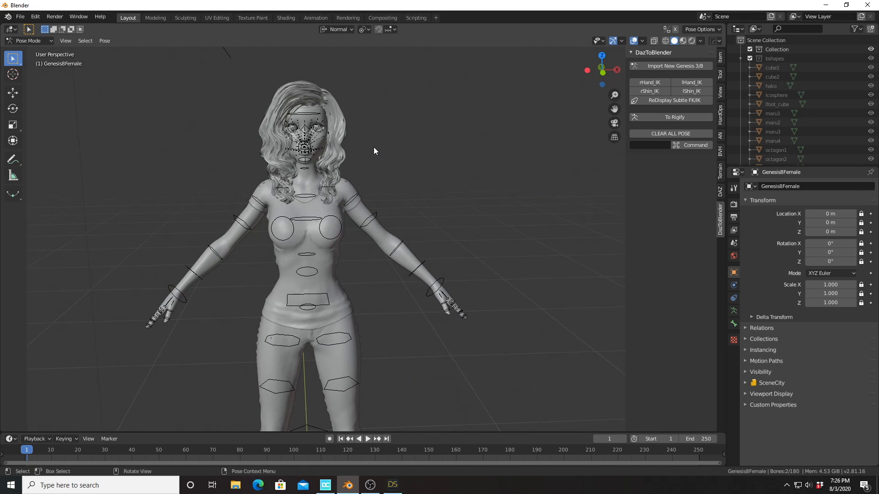
{"action": "left_click", "coordinate": [315, 116]}
{"action": "scroll", "coordinate": [330, 132], "scroll_direction": "up", "scroll_amount": 5}
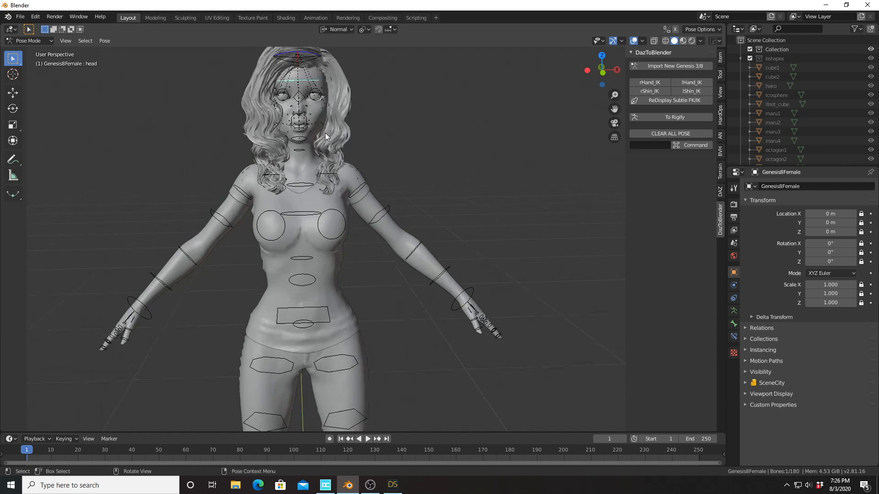
{"action": "key", "text": "c"}
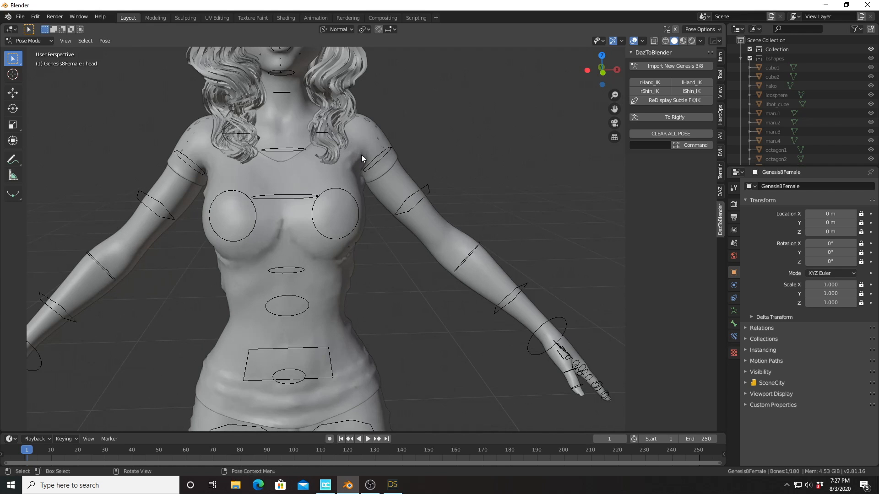
{"action": "key", "text": "Escape"}
{"action": "middle_click_drag", "start_coordinate": [361, 155], "coordinate": [396, 339], "text": "shift"}
{"action": "scroll", "coordinate": [387, 287], "scroll_direction": "up", "scroll_amount": 3}
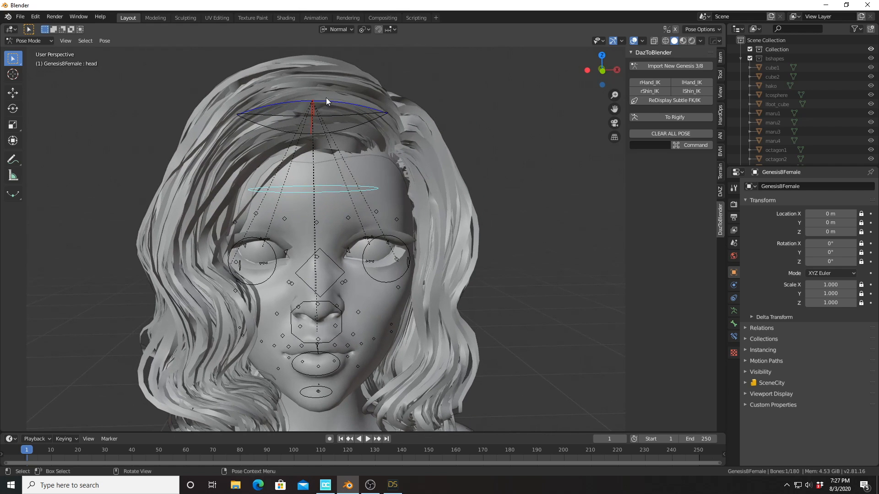
Try rotating the head bone about 39° around its normal Z axis.
{"action": "key", "text": "h"}
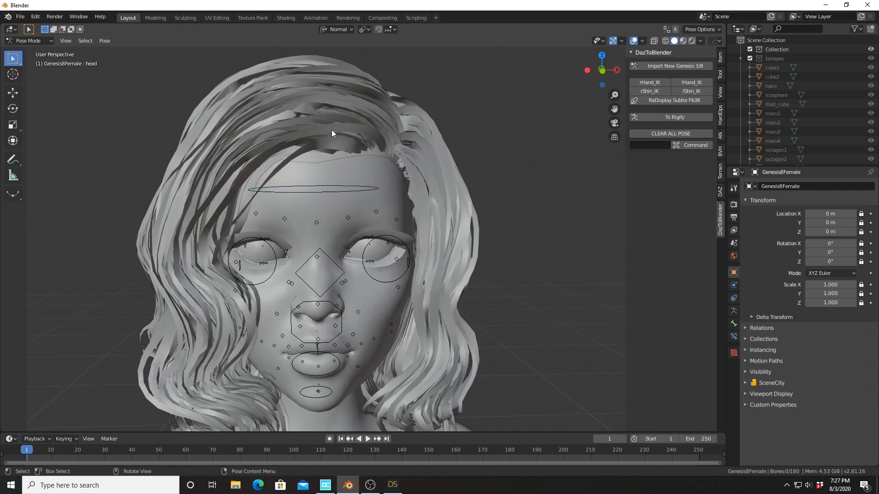
{"action": "left_click", "coordinate": [332, 189]}
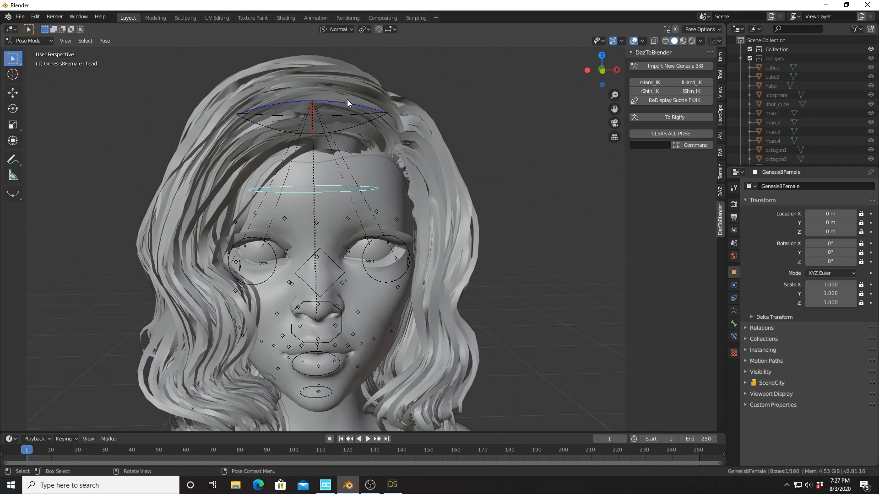
{"action": "key", "text": "r"}
{"action": "key", "text": "z"}
{"action": "key", "text": "z"}
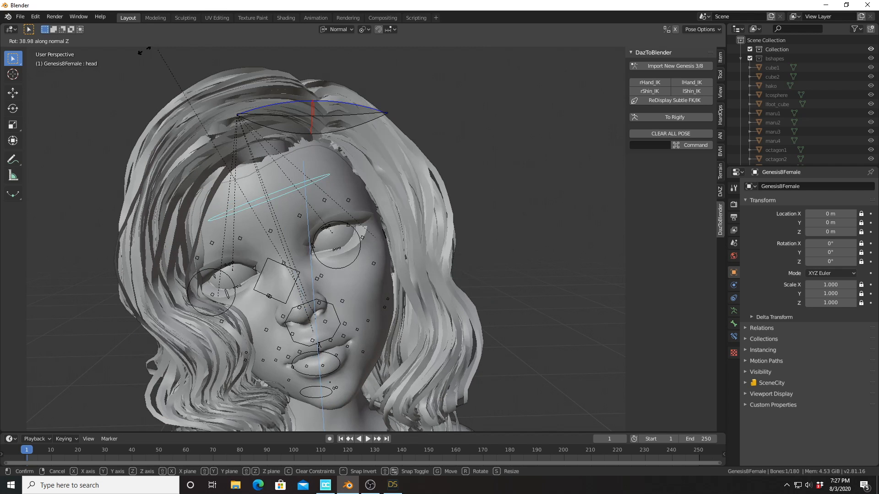
{"action": "right_click", "coordinate": [172, 55]}
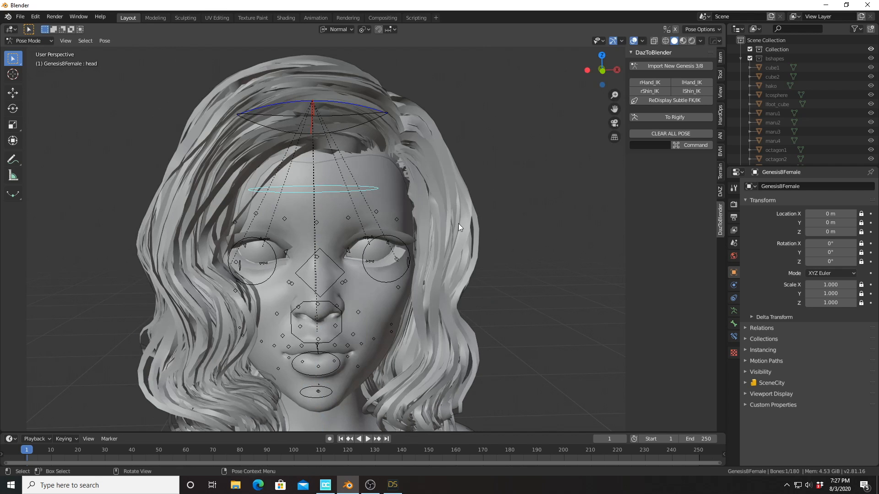
Try rotating the left upper arm bone lShldrBend to raise the arm by about 74°.
{"action": "middle_click_drag", "start_coordinate": [492, 285], "coordinate": [433, 117], "text": "shift"}
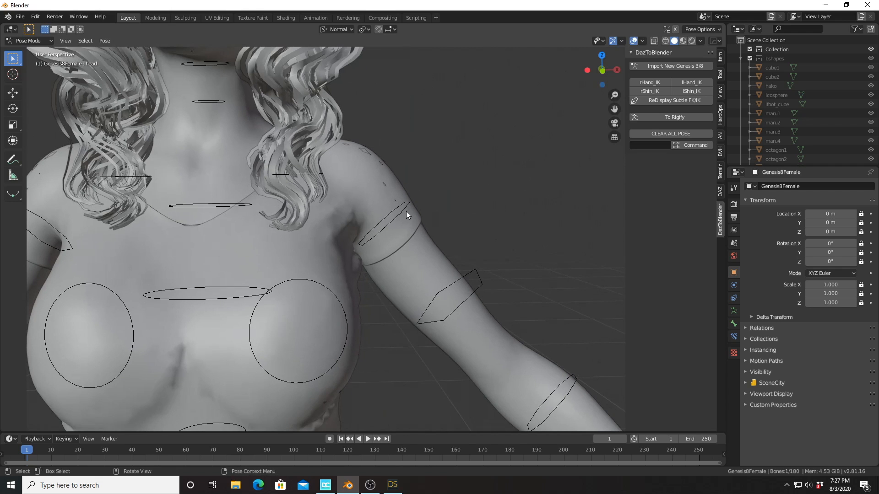
{"action": "left_click", "coordinate": [405, 210]}
{"action": "scroll", "coordinate": [433, 223], "scroll_direction": "down", "scroll_amount": 8}
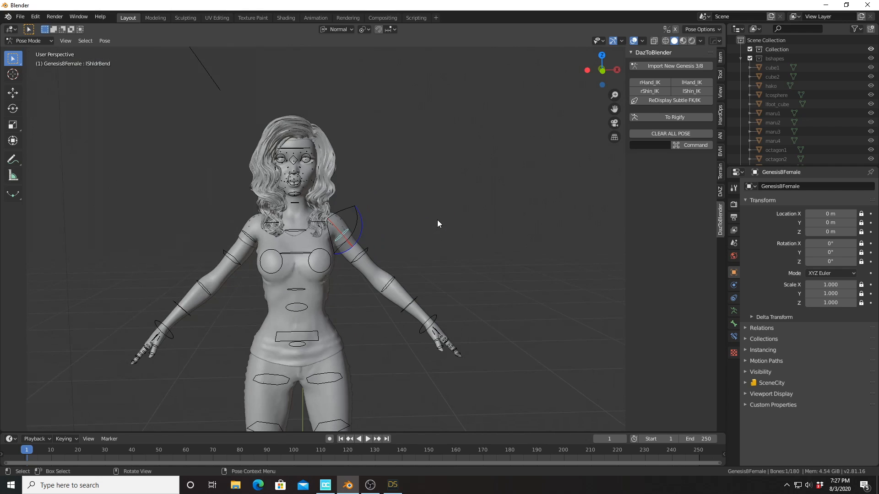
{"action": "scroll", "coordinate": [404, 230], "scroll_direction": "up", "scroll_amount": 2}
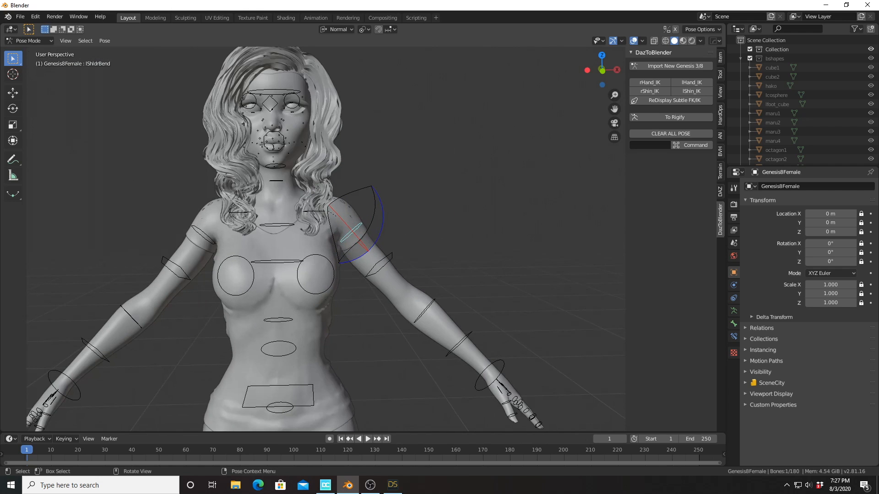
{"action": "key", "text": "r"}
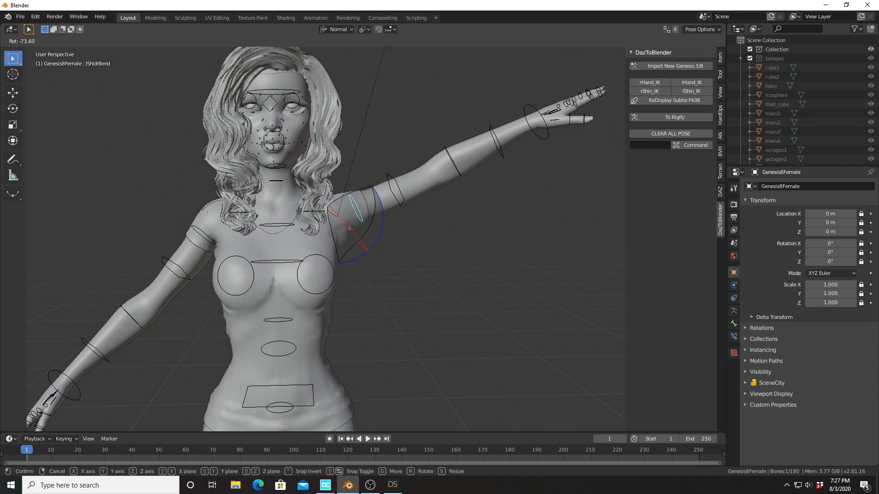
{"action": "right_click", "coordinate": [392, 124]}
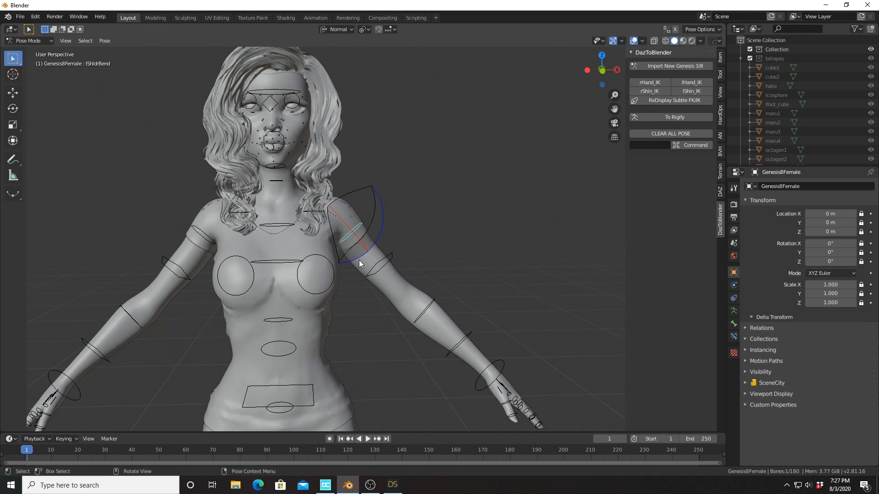
Check the left forearm and hip bone controls, and try rotating the left thigh bone lThighBend to lift the leg forward.
{"action": "left_click", "coordinate": [429, 299]}
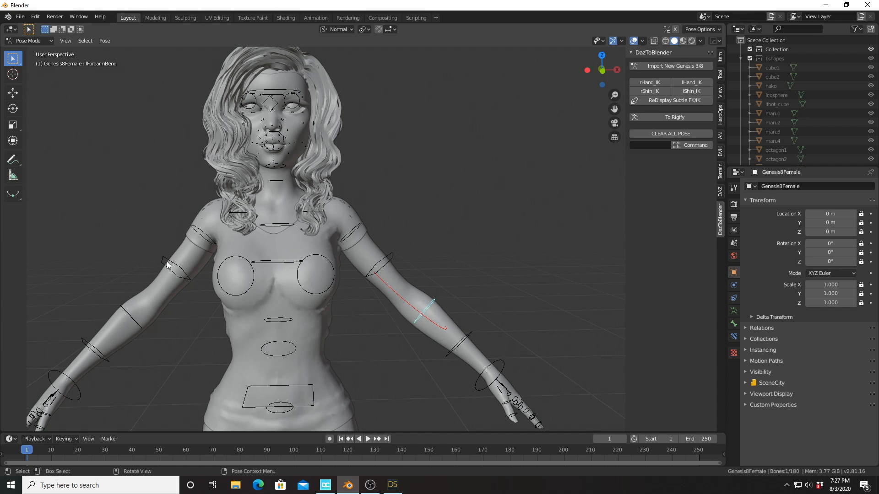
{"action": "left_click", "coordinate": [314, 394]}
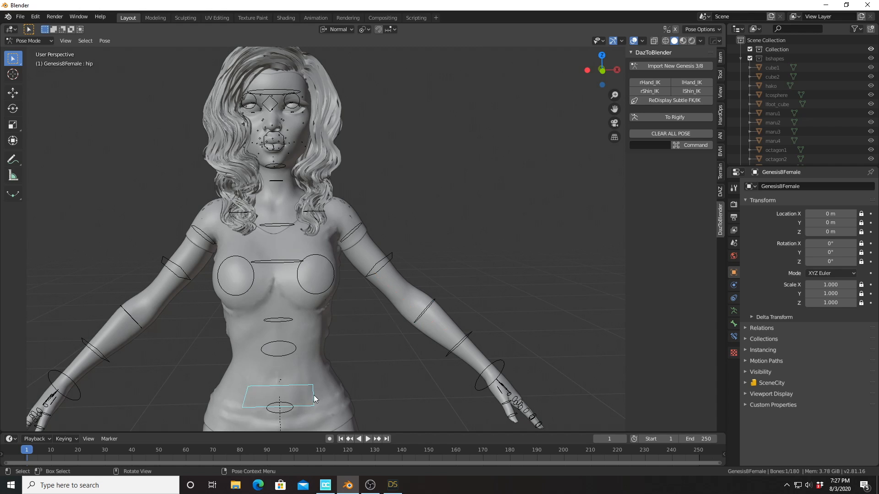
{"action": "scroll", "coordinate": [348, 388], "scroll_direction": "down", "scroll_amount": 4}
{"action": "scroll", "coordinate": [380, 330], "scroll_direction": "down", "scroll_amount": 2}
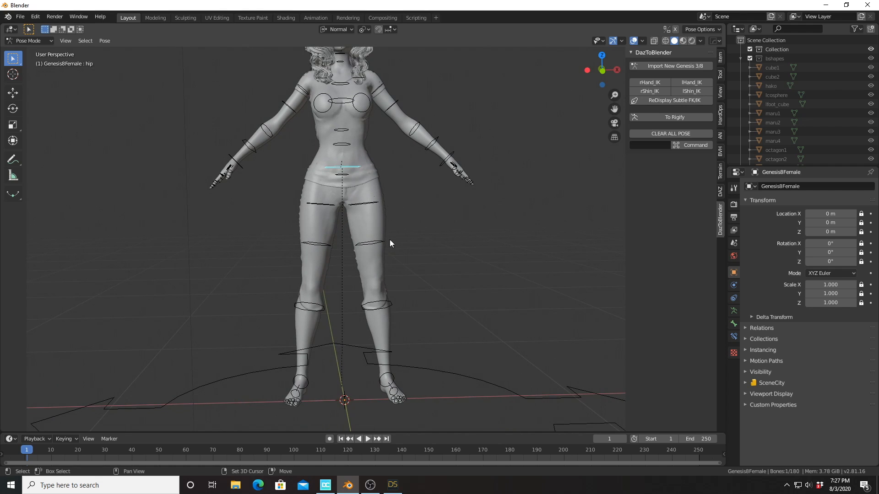
{"action": "left_click", "coordinate": [369, 202]}
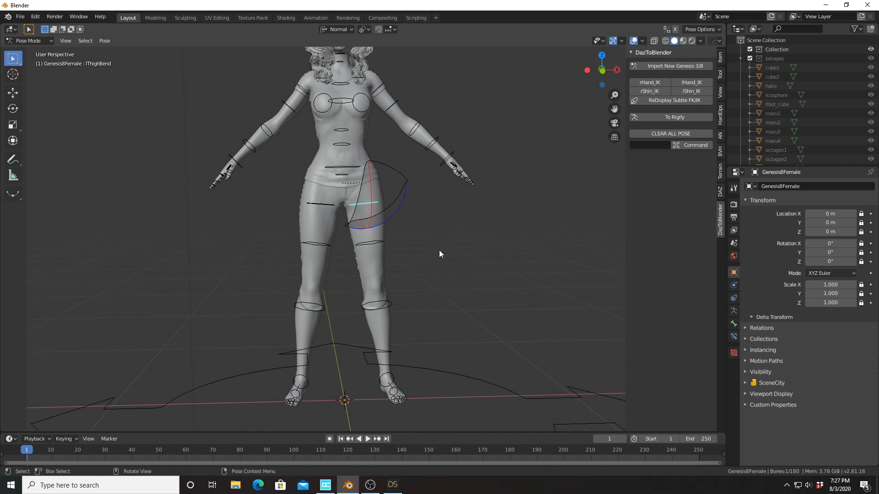
{"action": "mouse_move", "coordinate": [438, 249]}
{"action": "middle_mouse_down"}
{"action": "mouse_move", "coordinate": [415, 262]}
{"action": "mouse_move", "coordinate": [429, 246]}
{"action": "middle_mouse_up"}
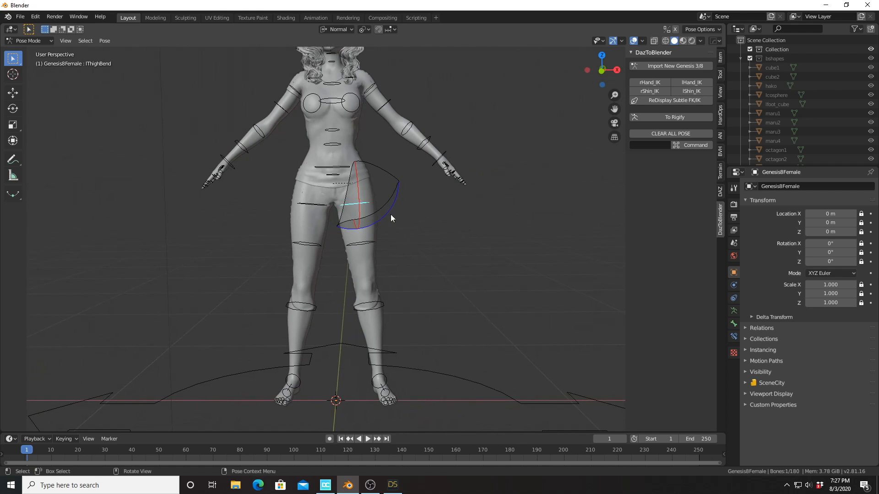
{"action": "middle_click_drag", "start_coordinate": [388, 226], "coordinate": [269, 221]}
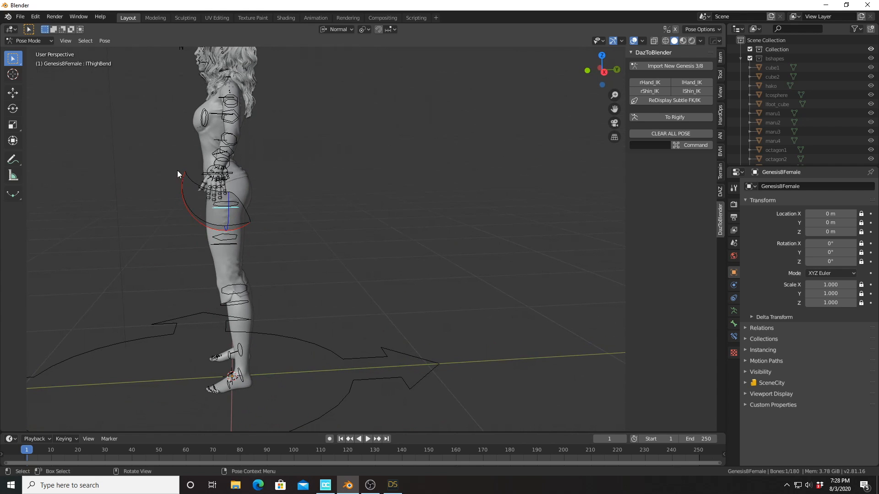
{"action": "key", "text": "r"}
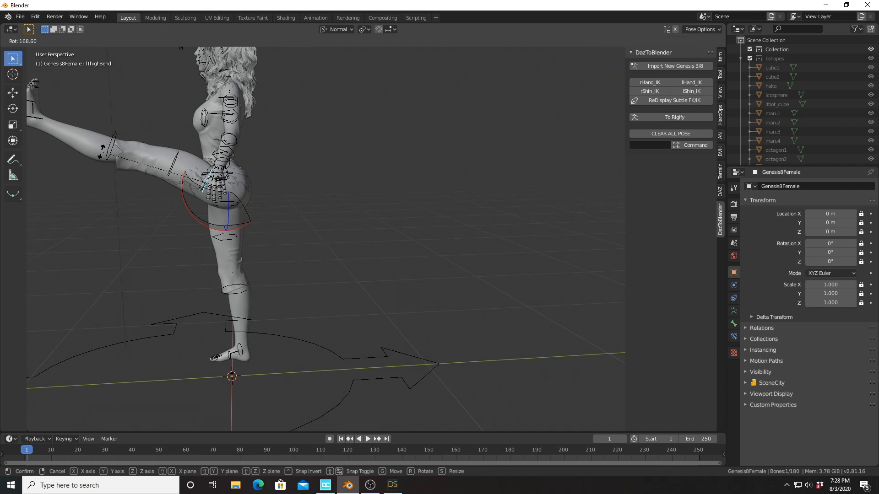
{"action": "right_click", "coordinate": [101, 152]}
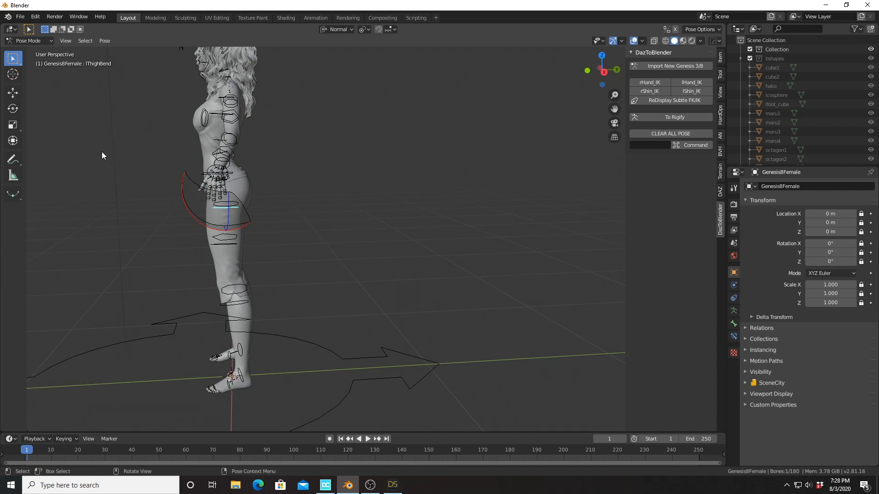
Enable inverse kinematics for both legs with lShin_IK and rShin_IK, and inspect the foot and knee controllers.
{"action": "middle_click_drag", "start_coordinate": [253, 185], "coordinate": [402, 241]}
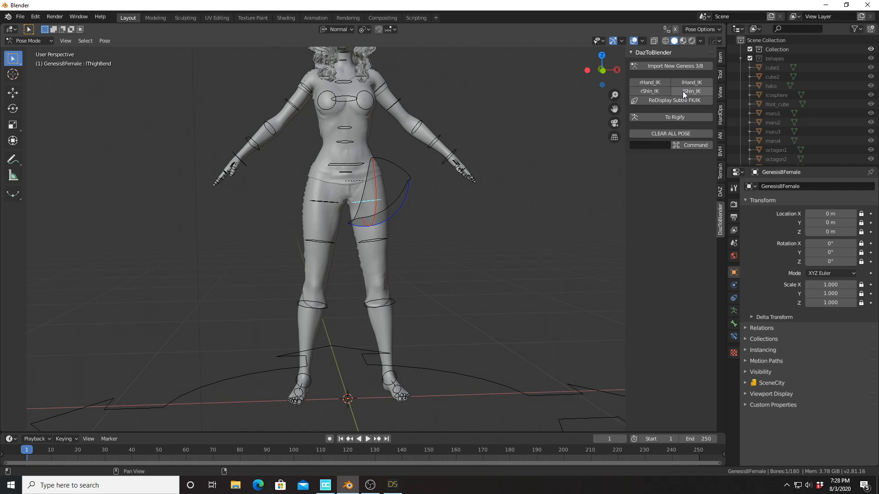
{"action": "left_click", "coordinate": [662, 92]}
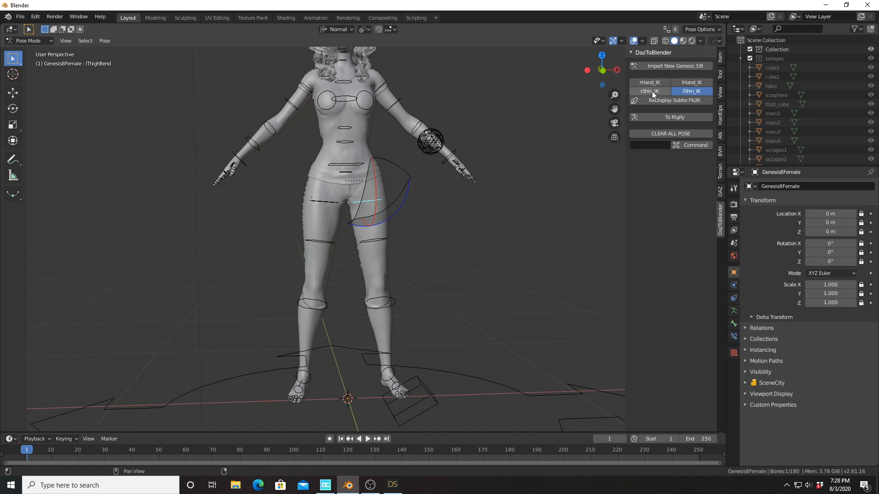
{"action": "left_click", "coordinate": [653, 93]}
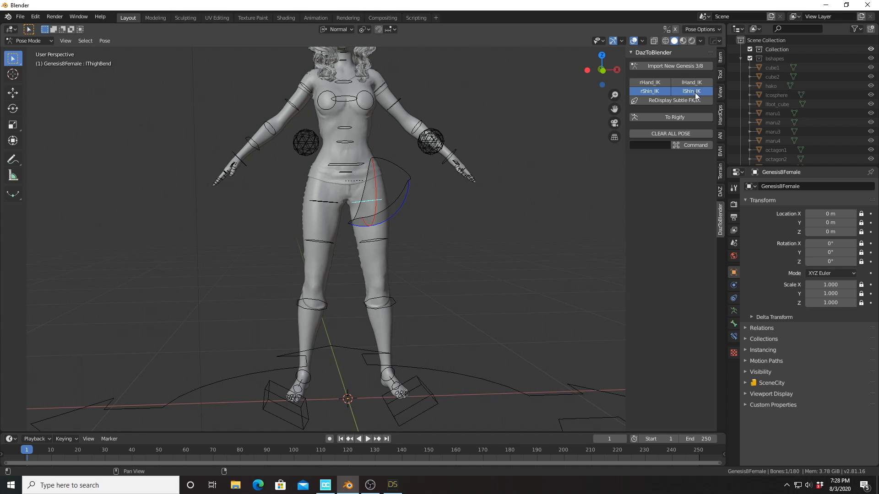
{"action": "middle_click_drag", "start_coordinate": [500, 201], "coordinate": [446, 202]}
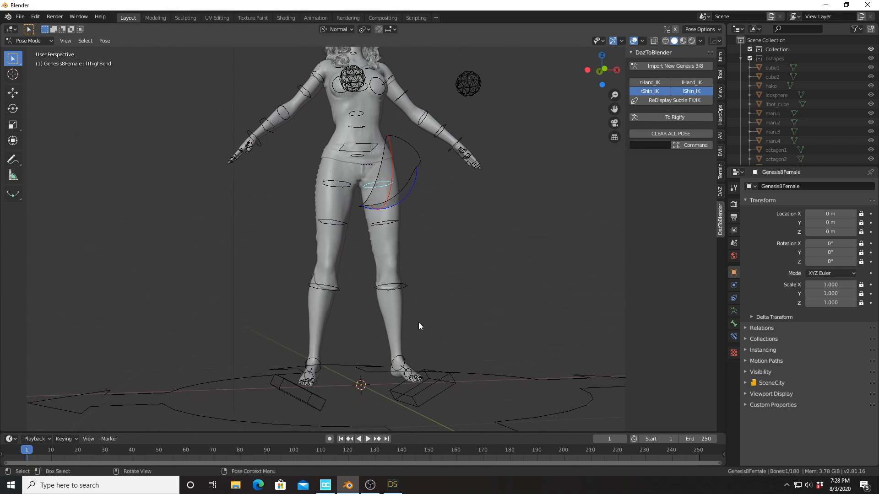
{"action": "middle_click_drag", "start_coordinate": [372, 362], "coordinate": [392, 391]}
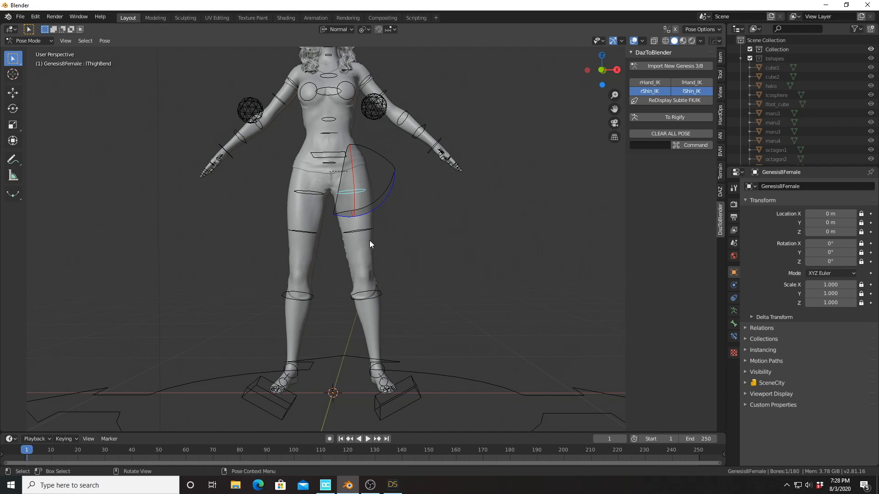
Move the hip bone up about 0.07 m along its normal Z axis.
{"action": "left_click", "coordinate": [344, 155]}
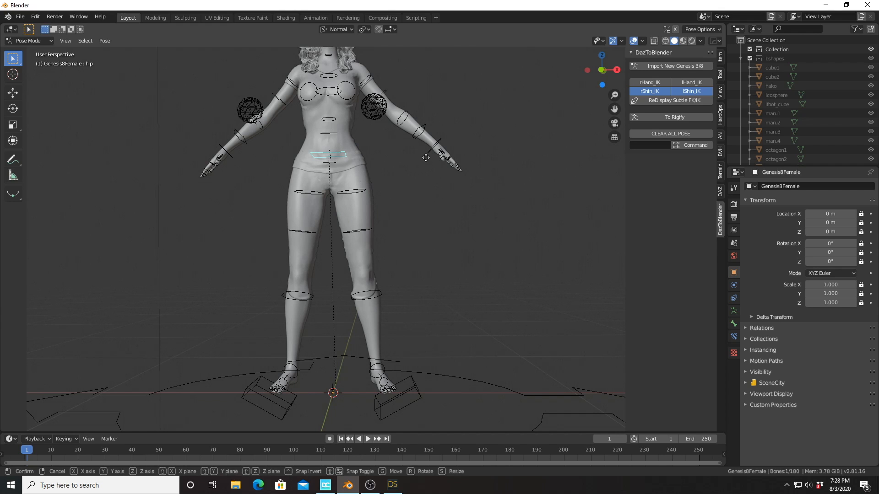
{"action": "key", "text": "g"}
{"action": "key", "text": "z"}
{"action": "key", "text": "z"}
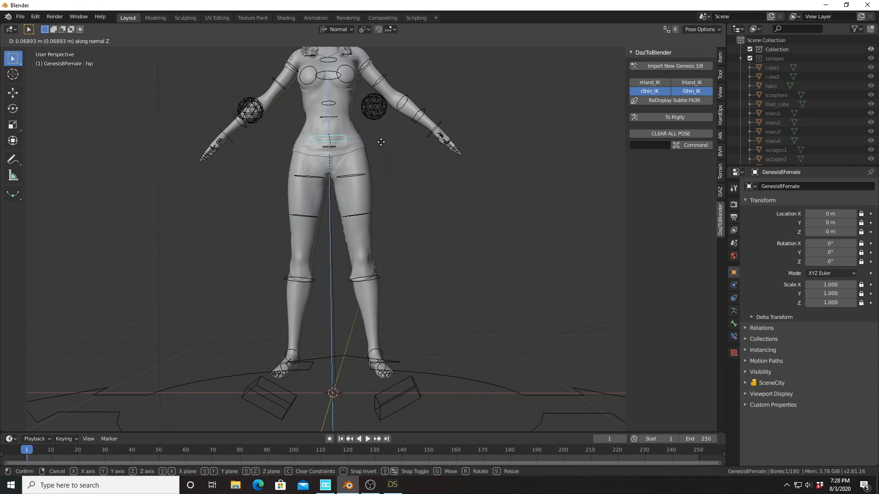
{"action": "left_click", "coordinate": [381, 146]}
Examine the facial bone controls around the eyes, nose, mouth and chin up close.
{"action": "middle_click_drag", "start_coordinate": [443, 184], "coordinate": [442, 323]}
{"action": "scroll", "coordinate": [421, 185], "scroll_direction": "up", "scroll_amount": 4}
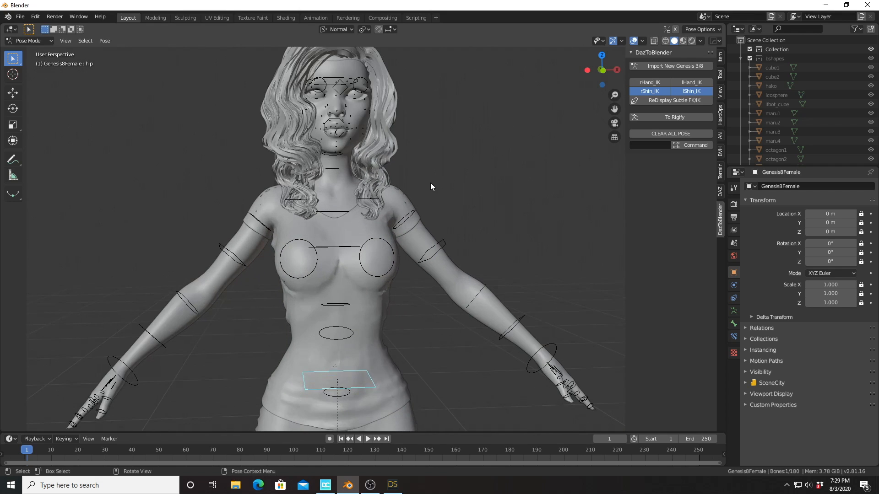
{"action": "scroll", "coordinate": [430, 183], "scroll_direction": "up", "scroll_amount": 2}
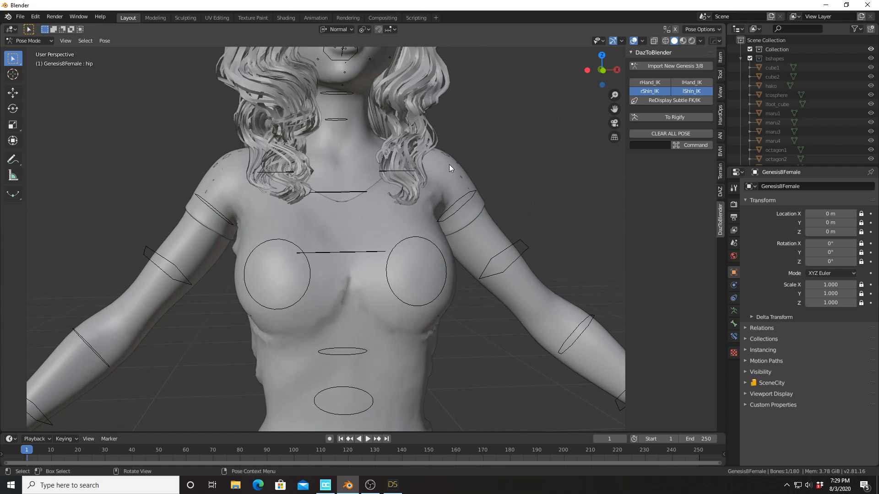
{"action": "middle_click_drag", "start_coordinate": [470, 159], "coordinate": [465, 267], "text": "shift"}
{"action": "scroll", "coordinate": [465, 268], "scroll_direction": "up", "scroll_amount": 3}
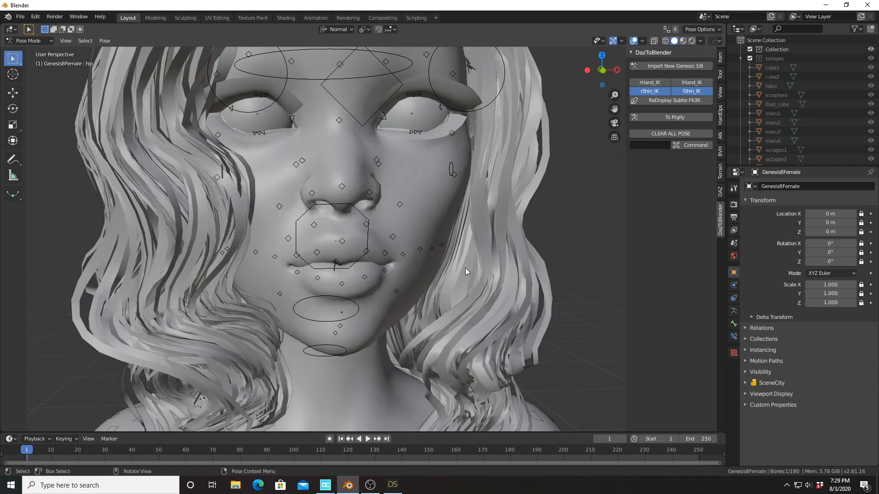
{"action": "scroll", "coordinate": [465, 268], "scroll_direction": "down", "scroll_amount": 3}
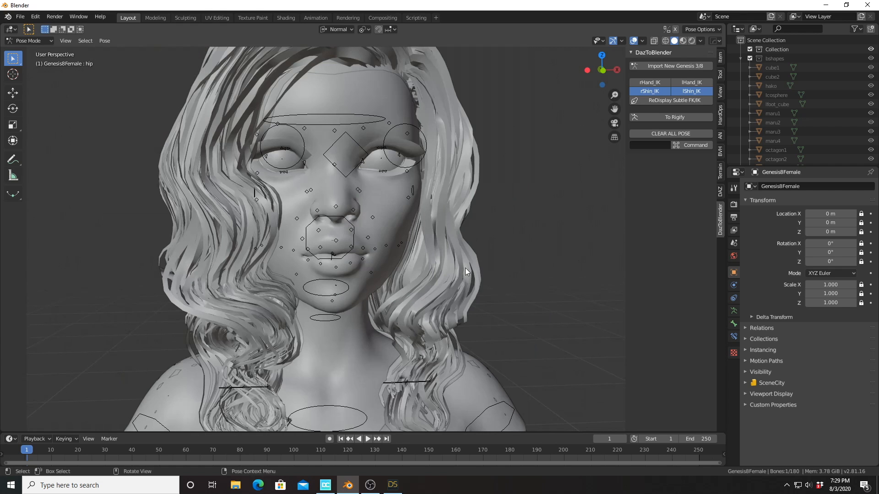
Select the left nasolabial crease bone lLipNasolabialCrease beside the mouth and inspect its control on the face.
{"action": "left_click", "coordinate": [367, 237]}
{"action": "mouse_move", "coordinate": [431, 243]}
{"action": "middle_mouse_down"}
{"action": "mouse_move", "coordinate": [423, 249]}
{"action": "mouse_move", "coordinate": [432, 247]}
{"action": "middle_mouse_up"}
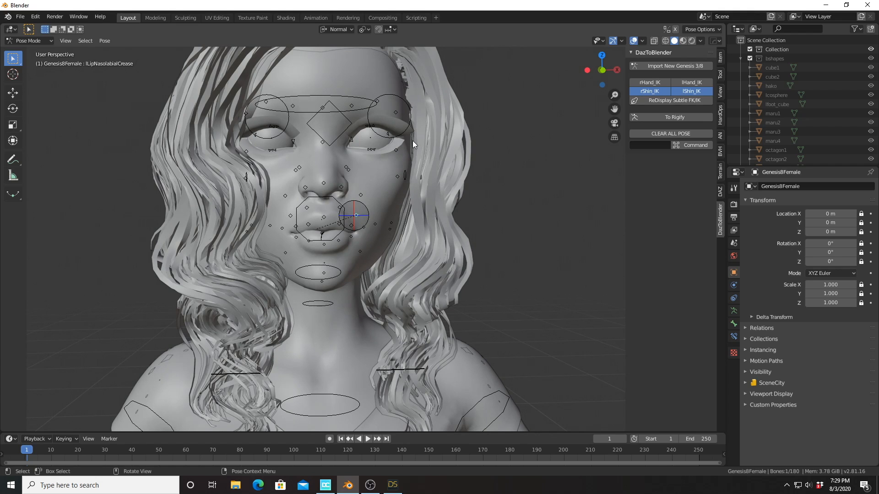
{"action": "scroll", "coordinate": [444, 163], "scroll_direction": "down", "scroll_amount": 3}
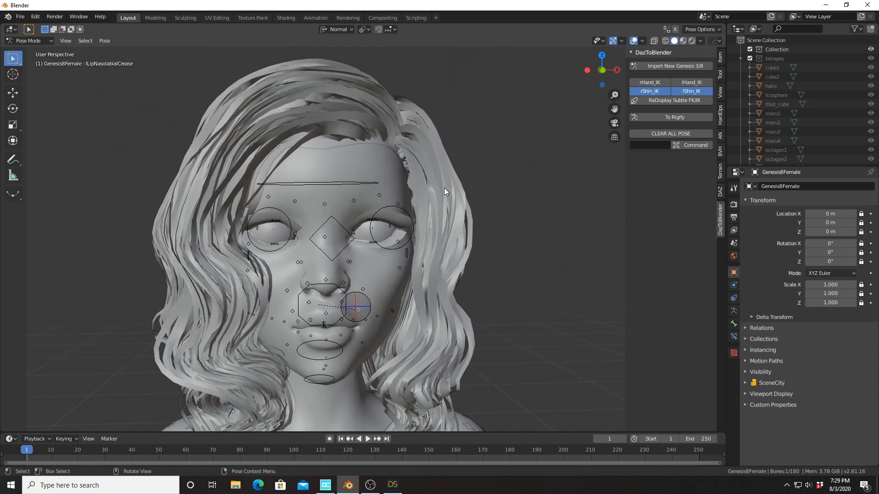
{"action": "middle_click_drag", "start_coordinate": [444, 187], "coordinate": [448, 190]}
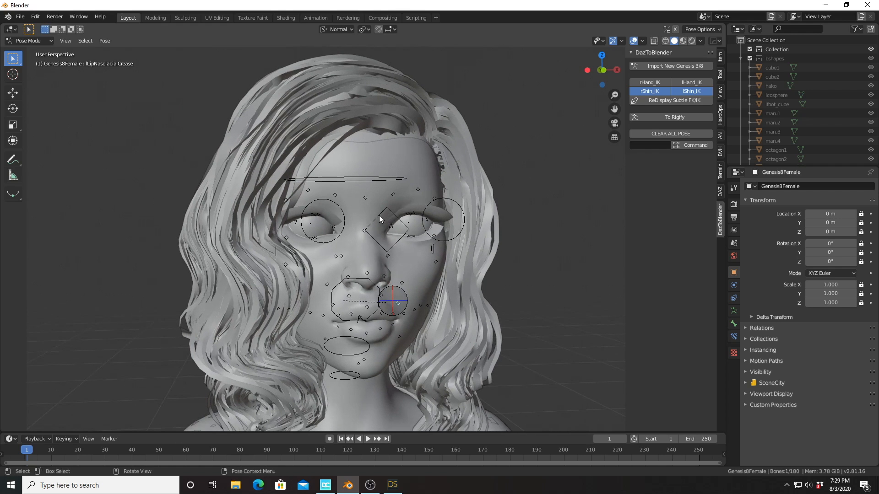
Try moving the main eye control mainEye_H about 0.08 m sideways in rendered shading, and return to solid shading.
{"action": "left_click", "coordinate": [379, 215]}
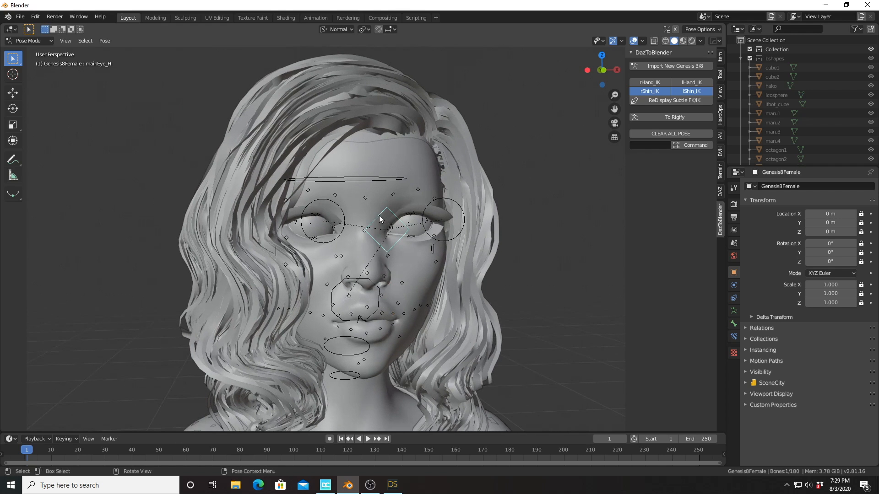
{"action": "left_click", "coordinate": [691, 41]}
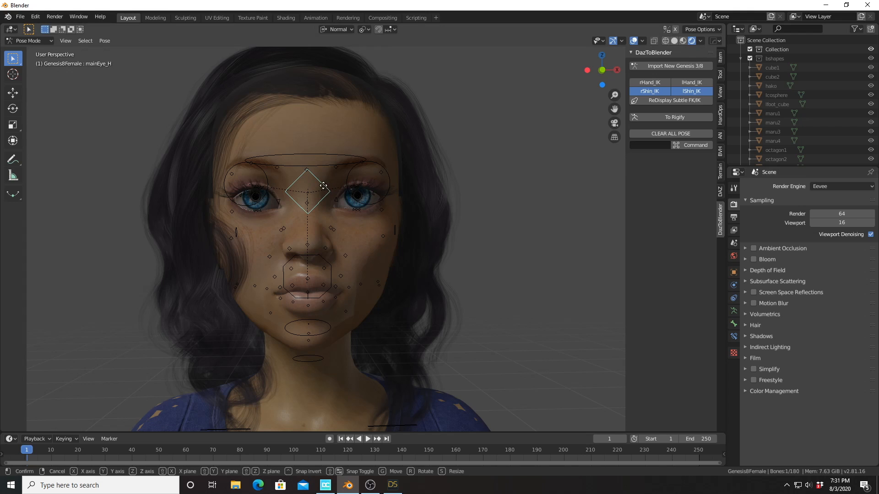
{"action": "key", "text": "g"}
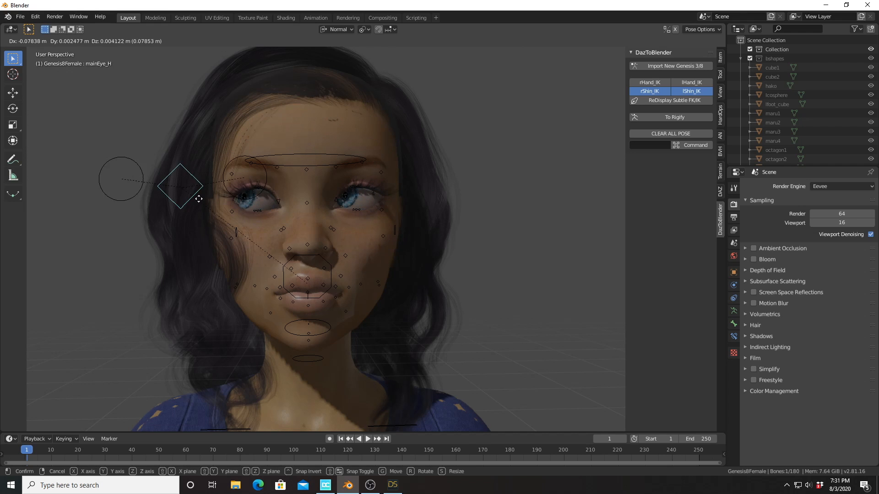
{"action": "key", "text": "Escape"}
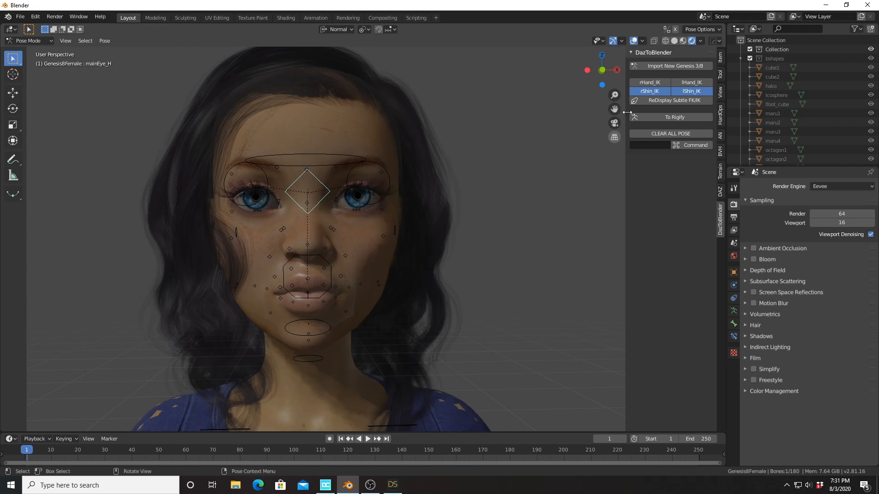
{"action": "left_click", "coordinate": [674, 40]}
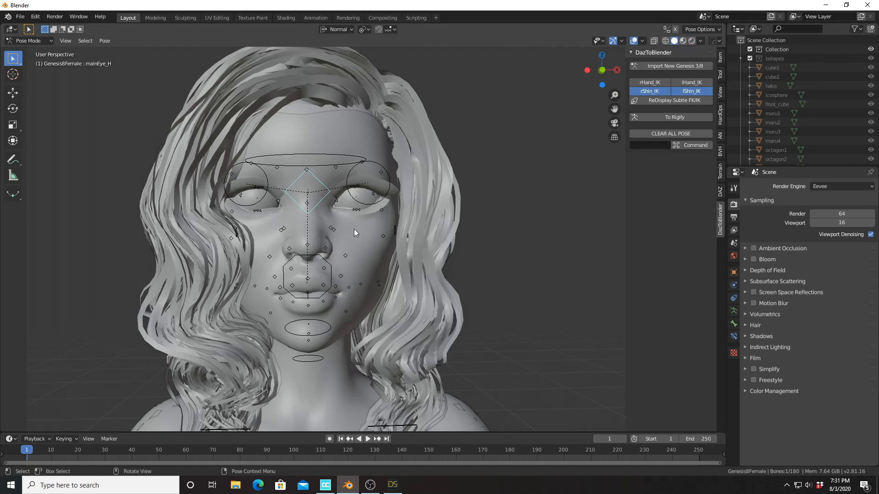
Switch from Pose Mode to Object Mode and select the body mesh Genesis8Female.Shape.
{"action": "scroll", "coordinate": [355, 236], "scroll_direction": "down", "scroll_amount": 6}
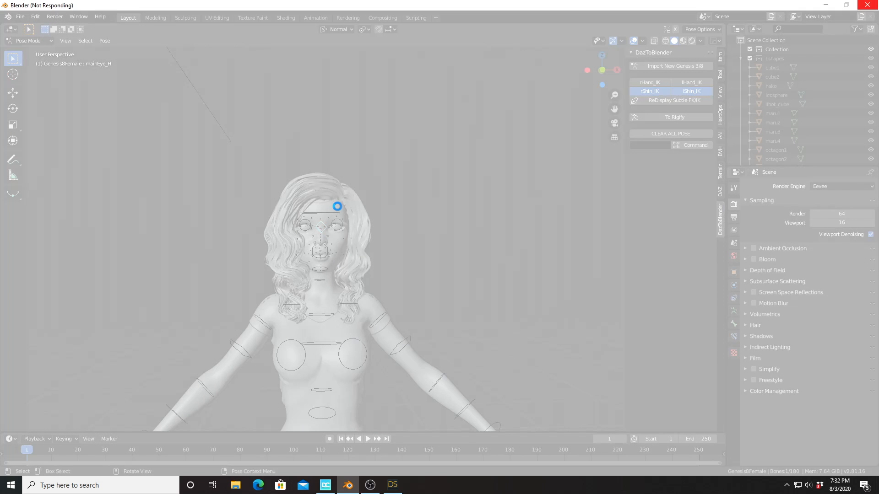
{"action": "scroll", "coordinate": [337, 207], "scroll_direction": "up", "scroll_amount": 7}
{"action": "key", "text": "ctrl+z"}
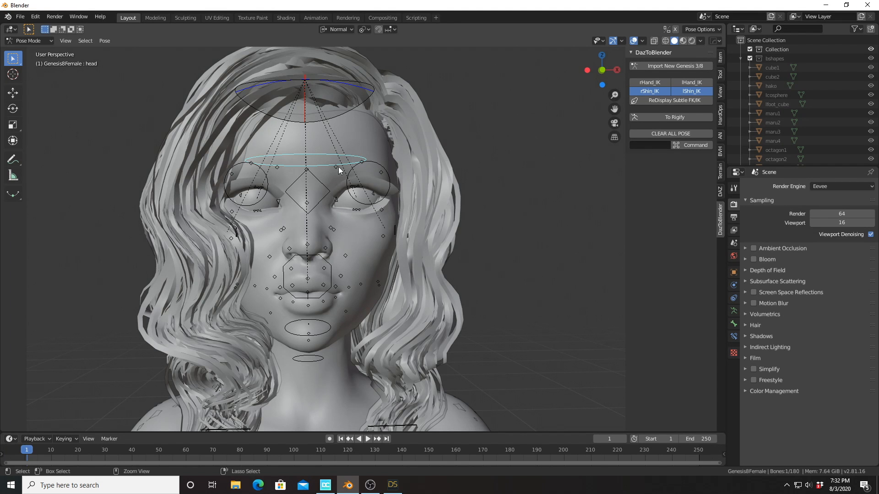
{"action": "key", "text": "ctrl+Tab"}
{"action": "left_click", "coordinate": [358, 137]}
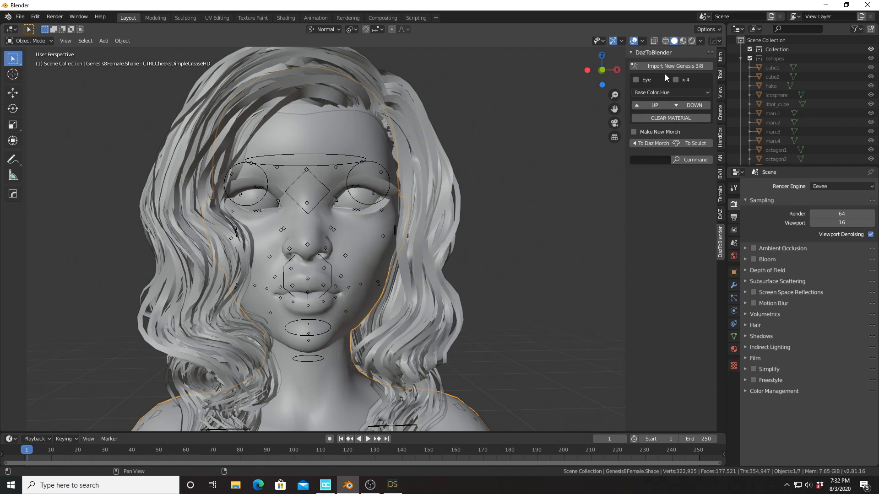
Examine the whole character with its rig controls, selecting the Genesis8Female armature.
{"action": "scroll", "coordinate": [463, 168], "scroll_direction": "up", "scroll_amount": 1}
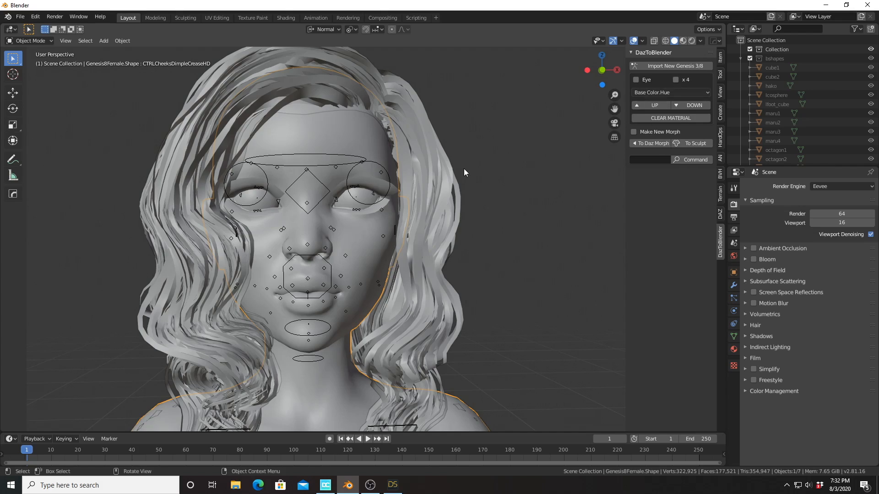
{"action": "scroll", "coordinate": [463, 171], "scroll_direction": "down", "scroll_amount": 3}
{"action": "scroll", "coordinate": [463, 171], "scroll_direction": "up", "scroll_amount": 3}
{"action": "middle_click_drag", "start_coordinate": [463, 170], "coordinate": [447, 164]}
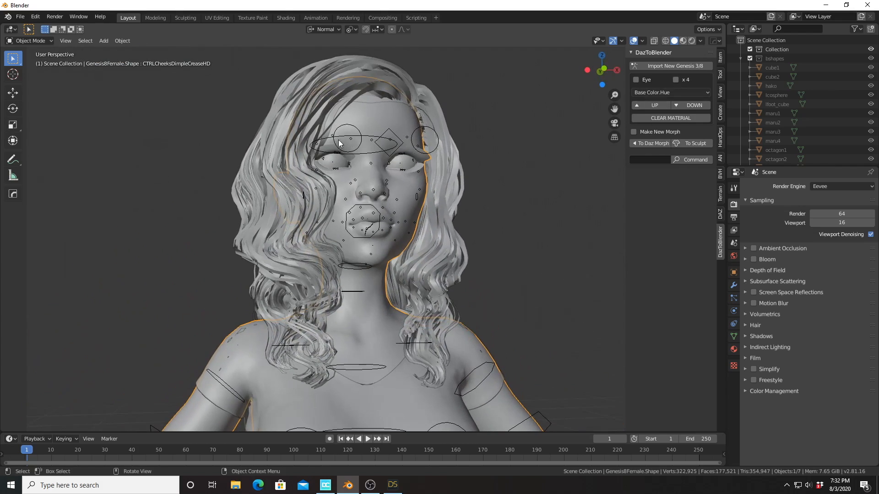
{"action": "scroll", "coordinate": [329, 144], "scroll_direction": "down", "scroll_amount": 6}
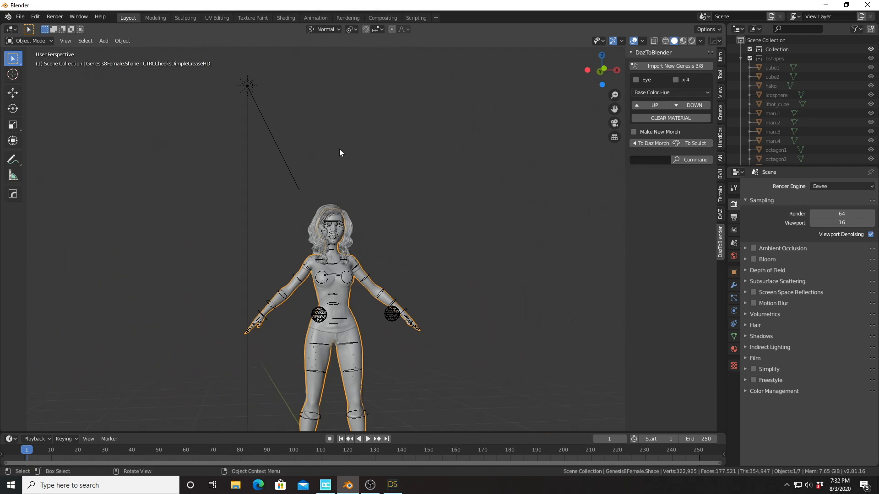
{"action": "middle_click_drag", "start_coordinate": [339, 151], "coordinate": [347, 174]}
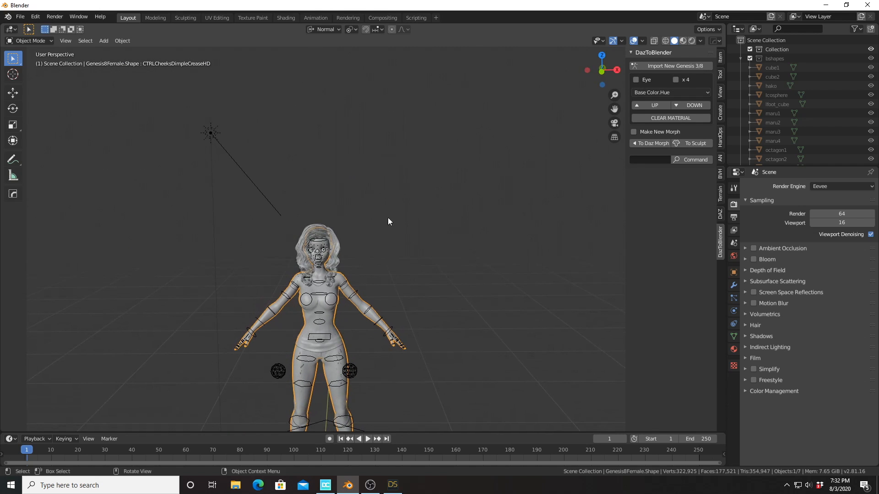
{"action": "middle_click_drag", "start_coordinate": [421, 331], "coordinate": [432, 227], "text": "shift"}
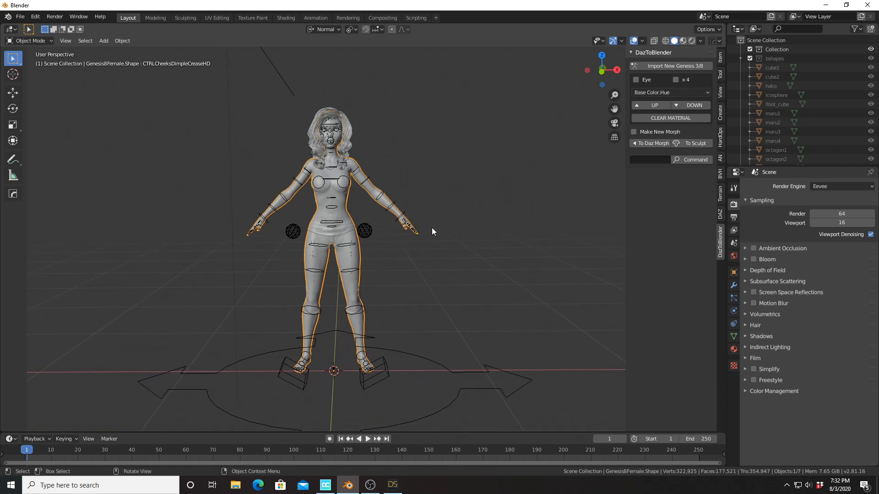
{"action": "left_click", "coordinate": [402, 351]}
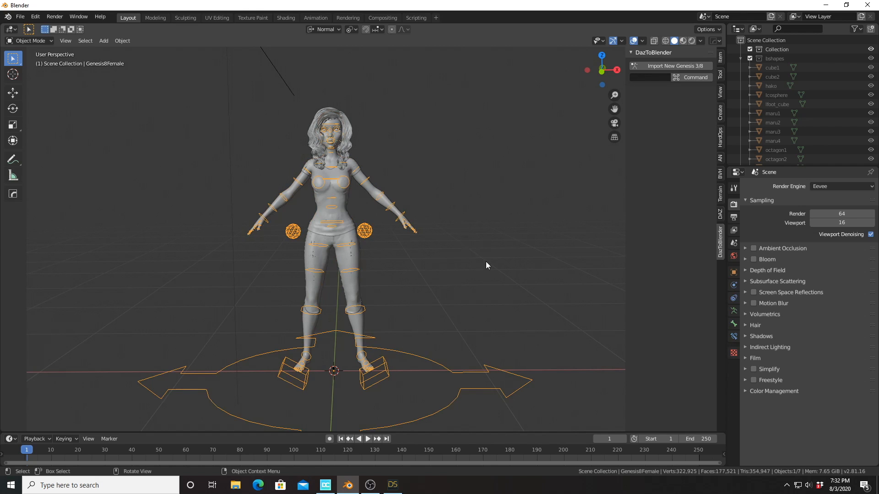
{"action": "middle_click_drag", "start_coordinate": [490, 199], "coordinate": [661, 290]}
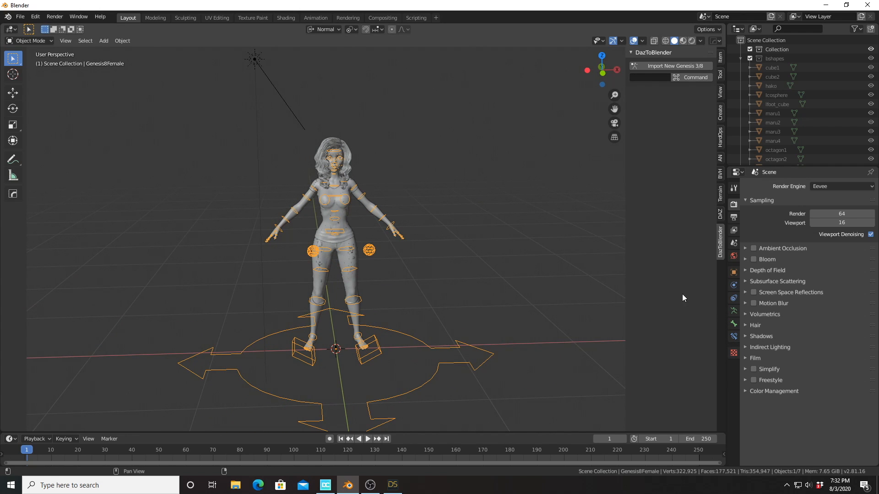
Select the body mesh and examine its material slots, including drb_EylsMoisture.001, drb_Eyelashes and drb_Sclera.
{"action": "left_click", "coordinate": [339, 153]}
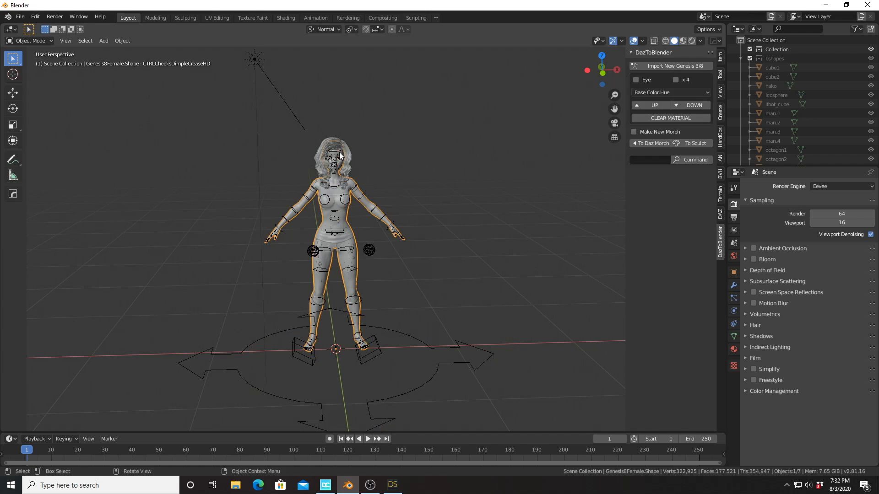
{"action": "left_click", "coordinate": [733, 350]}
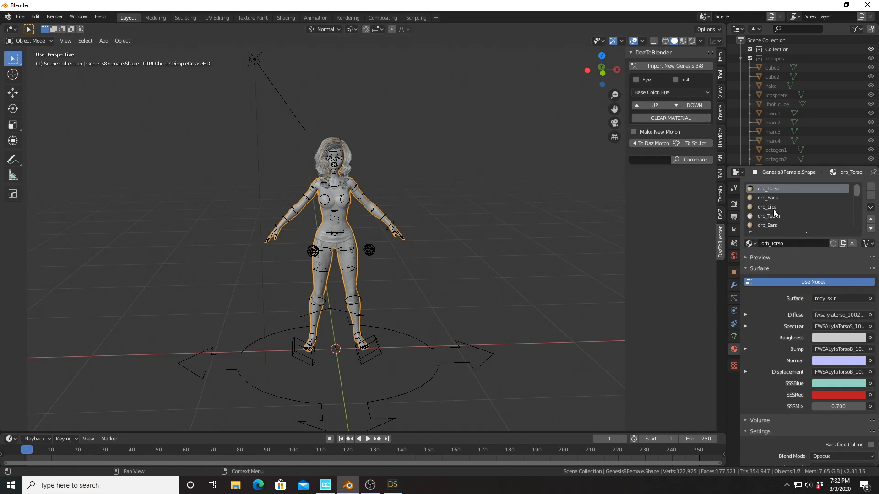
{"action": "scroll", "coordinate": [773, 210], "scroll_direction": "down", "scroll_amount": 5}
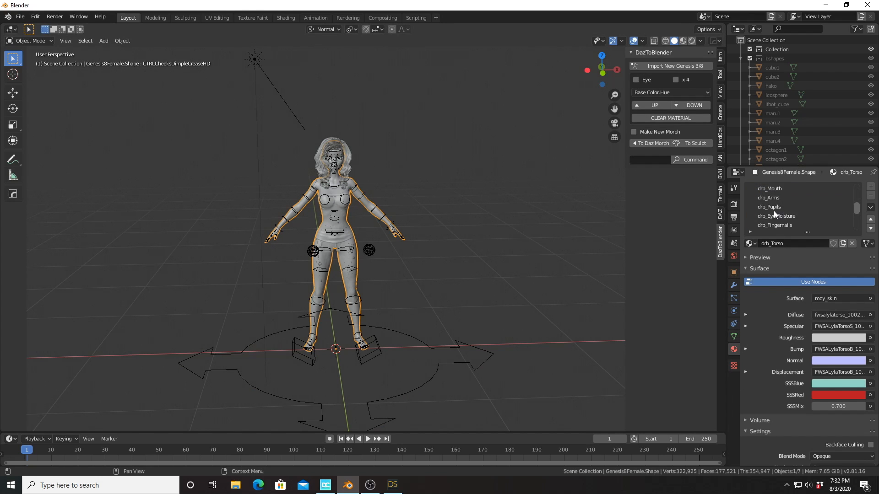
{"action": "scroll", "coordinate": [773, 210], "scroll_direction": "down", "scroll_amount": 5}
{"action": "left_click", "coordinate": [772, 215]}
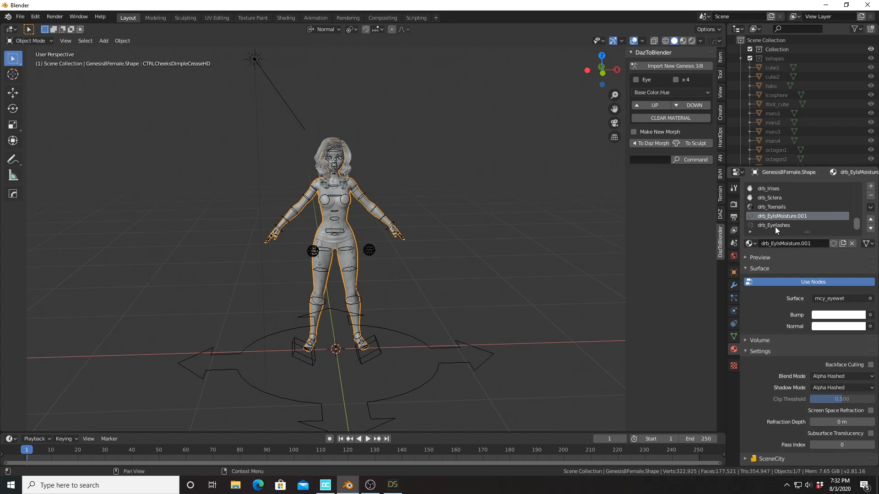
{"action": "left_click", "coordinate": [775, 226]}
{"action": "left_click", "coordinate": [776, 195]}
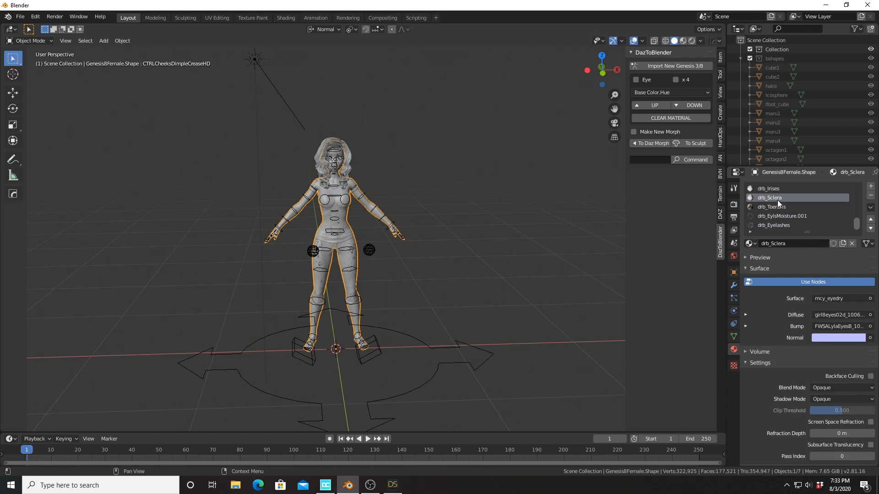
{"action": "scroll", "coordinate": [778, 204], "scroll_direction": "up", "scroll_amount": 5}
{"action": "scroll", "coordinate": [778, 204], "scroll_direction": "up", "scroll_amount": 3}
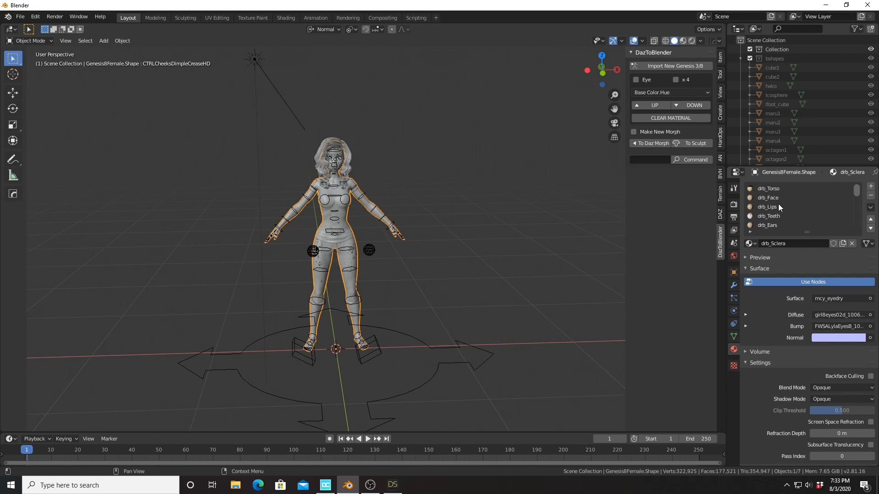
{"action": "scroll", "coordinate": [778, 204], "scroll_direction": "down", "scroll_amount": 8}
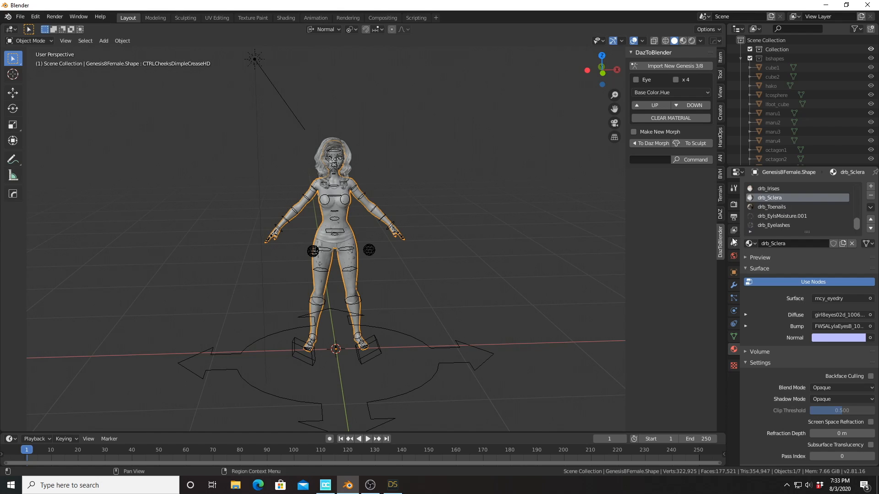
Look through the body mesh's shape keys for the brows, eyelids, cheeks, lips, mouth and tongue.
{"action": "left_click", "coordinate": [733, 337]}
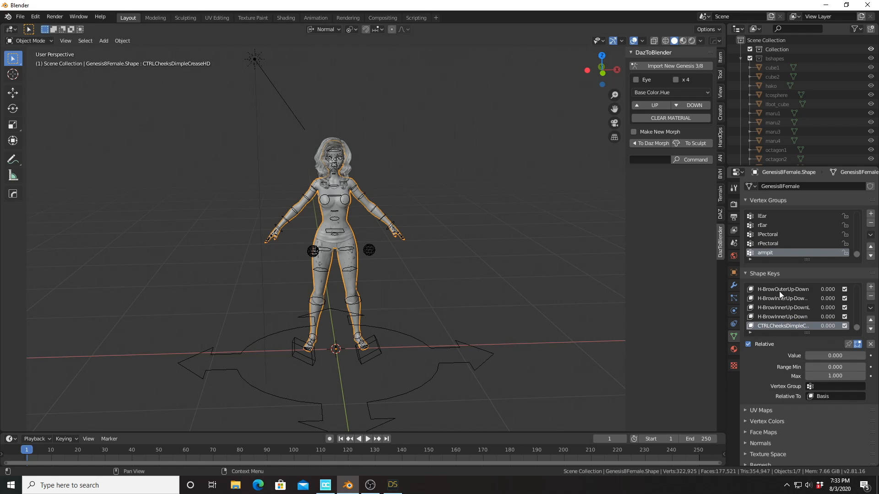
{"action": "scroll", "coordinate": [780, 292], "scroll_direction": "up", "scroll_amount": 15}
{"action": "scroll", "coordinate": [828, 306], "scroll_direction": "up", "scroll_amount": 10}
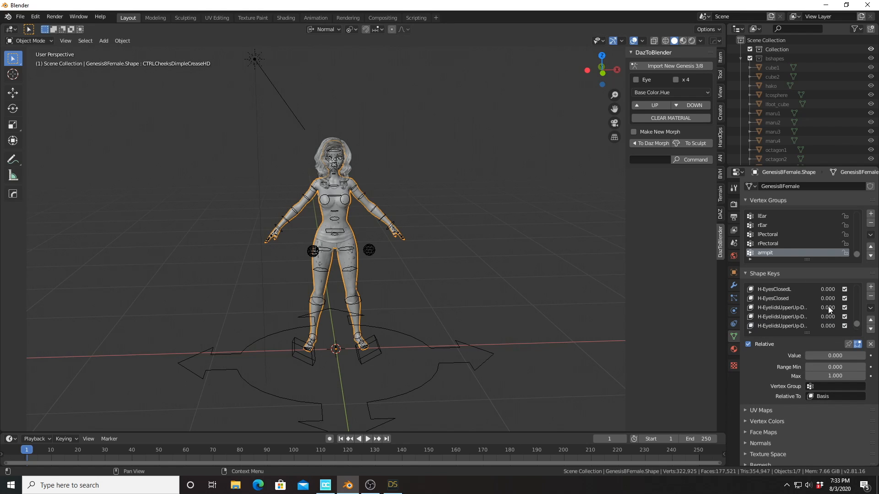
{"action": "scroll", "coordinate": [827, 309], "scroll_direction": "down", "scroll_amount": 6}
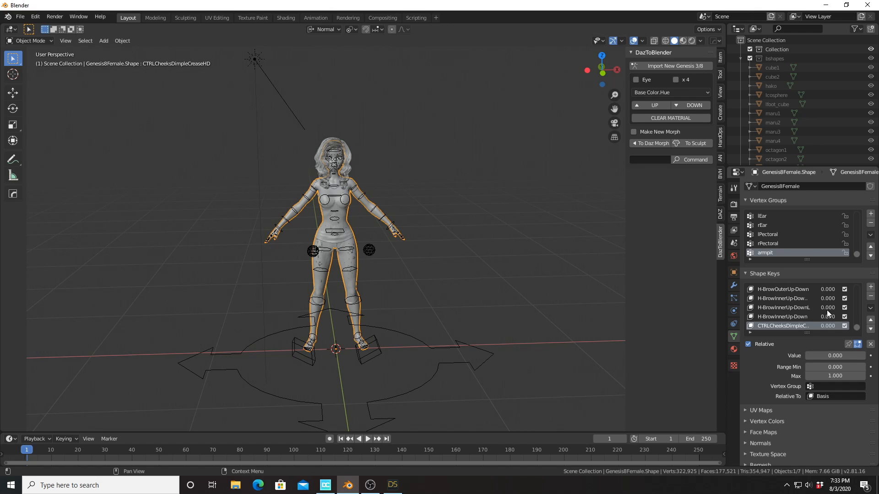
{"action": "scroll", "coordinate": [826, 310], "scroll_direction": "down", "scroll_amount": 10}
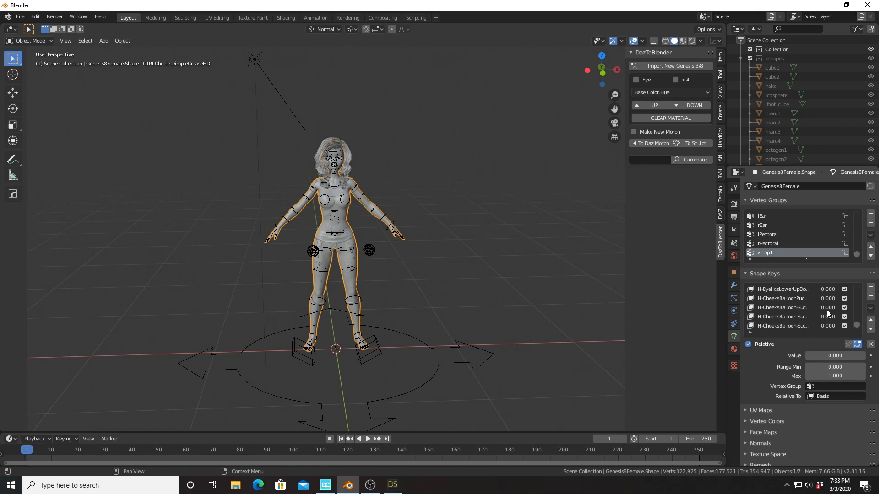
{"action": "scroll", "coordinate": [827, 308], "scroll_direction": "down", "scroll_amount": 10}
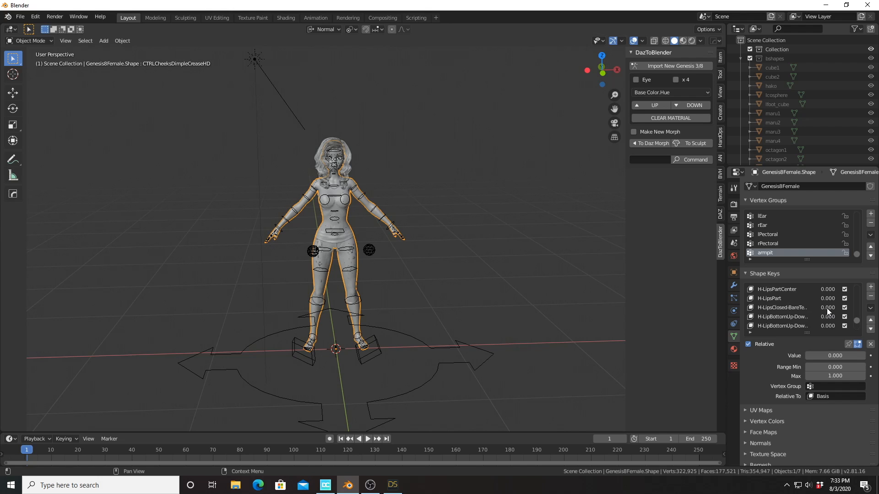
{"action": "scroll", "coordinate": [827, 308], "scroll_direction": "down", "scroll_amount": 10}
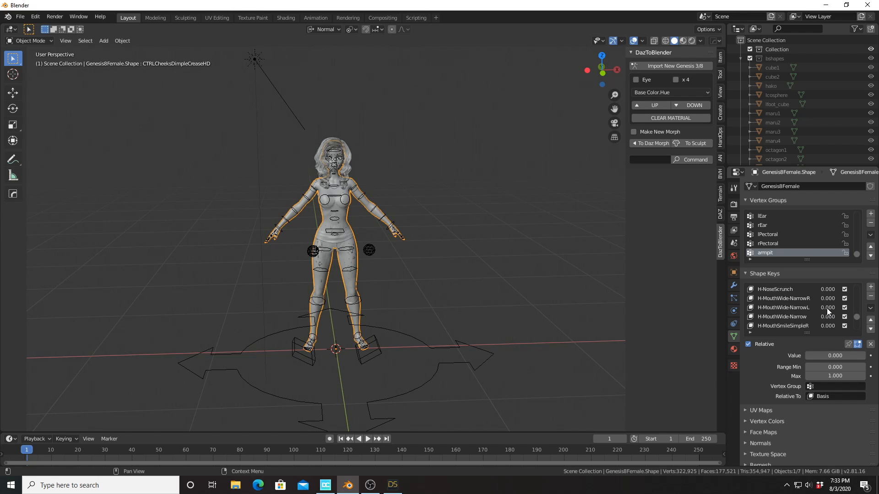
{"action": "scroll", "coordinate": [826, 309], "scroll_direction": "up", "scroll_amount": 1}
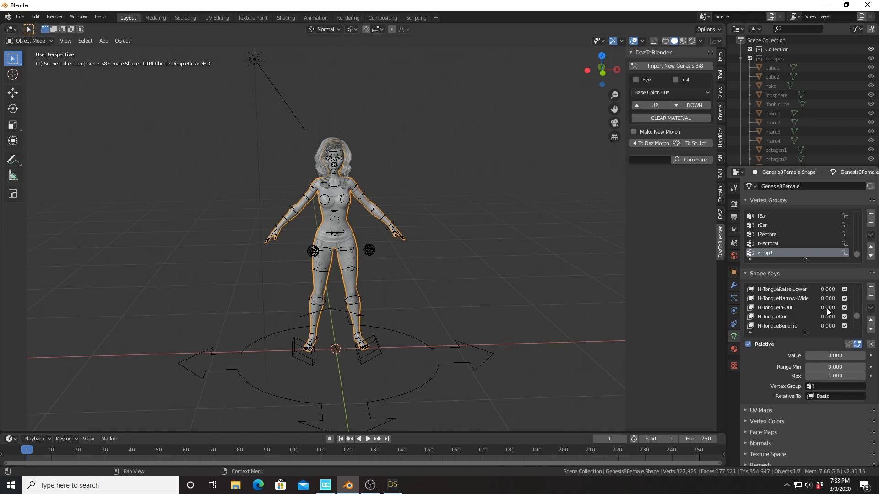
{"action": "scroll", "coordinate": [825, 307], "scroll_direction": "down", "scroll_amount": 5}
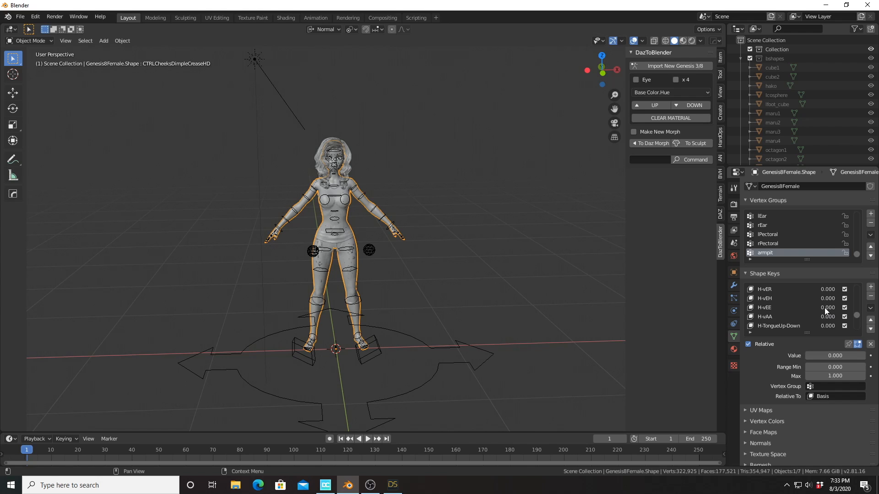
Bring the character's face into close view and try editing the value of the H-vOW shape key.
{"action": "scroll", "coordinate": [824, 307], "scroll_direction": "up", "scroll_amount": 2}
{"action": "left_click", "coordinate": [824, 298]}
{"action": "mouse_move", "coordinate": [824, 307]}
{"action": "left_mouse_down"}
{"action": "mouse_move", "coordinate": [846, 308]}
{"action": "mouse_move", "coordinate": [824, 307]}
{"action": "left_mouse_up"}
{"action": "scroll", "coordinate": [297, 156], "scroll_direction": "up", "scroll_amount": 8}
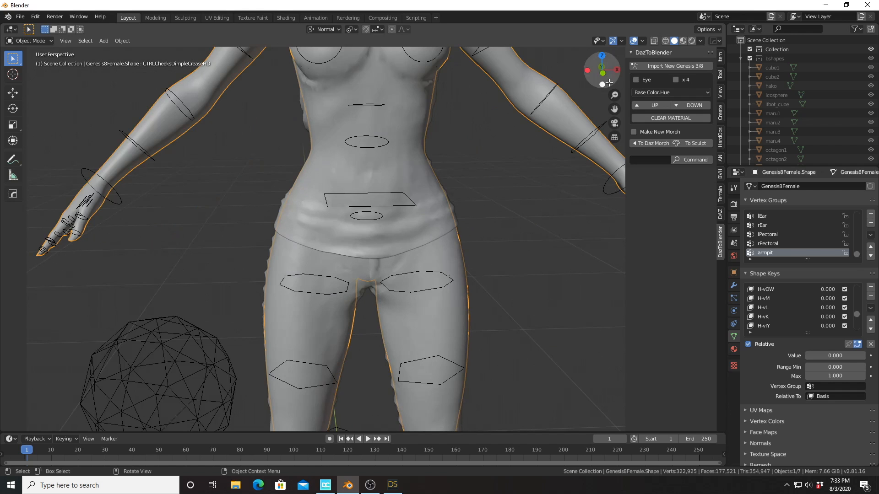
{"action": "left_click_drag", "start_coordinate": [616, 95], "coordinate": [607, 140]}
{"action": "scroll", "coordinate": [421, 167], "scroll_direction": "up", "scroll_amount": 6}
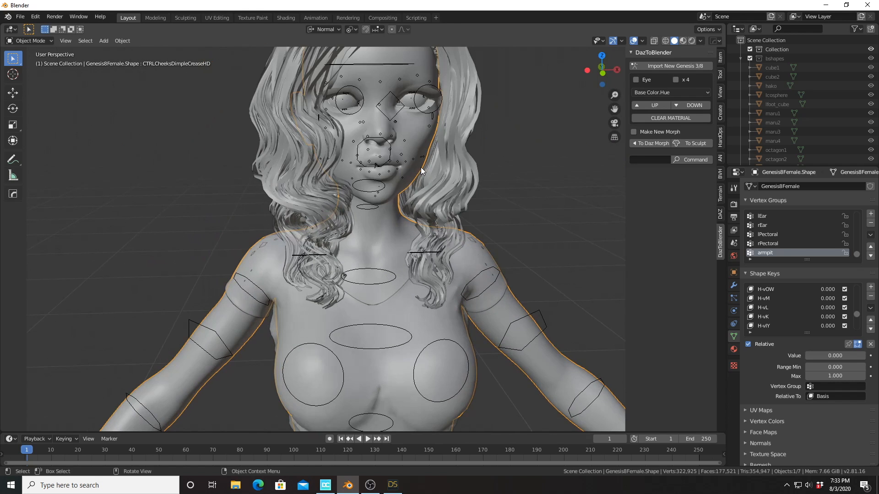
{"action": "left_click", "coordinate": [810, 293]}
{"action": "left_click", "coordinate": [809, 290]}
{"action": "left_click", "coordinate": [807, 289]}
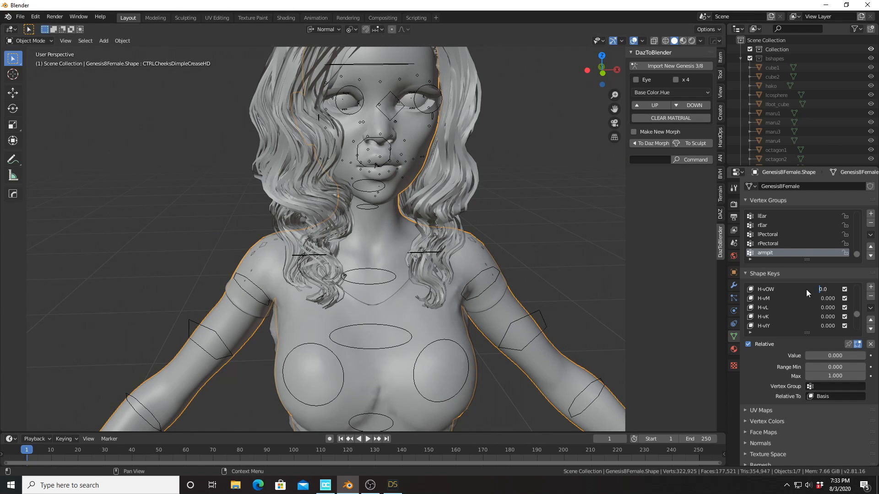
{"action": "mouse_move", "coordinate": [809, 289]}
{"action": "left_mouse_down"}
{"action": "mouse_move", "coordinate": [842, 289]}
{"action": "mouse_move", "coordinate": [810, 289]}
{"action": "left_mouse_up"}
Look through the body mesh's pJCM corrective shape keys, try editing the value of pJCMCollarUp_55_L, and deselect the mesh.
{"action": "scroll", "coordinate": [813, 301], "scroll_direction": "up", "scroll_amount": 10}
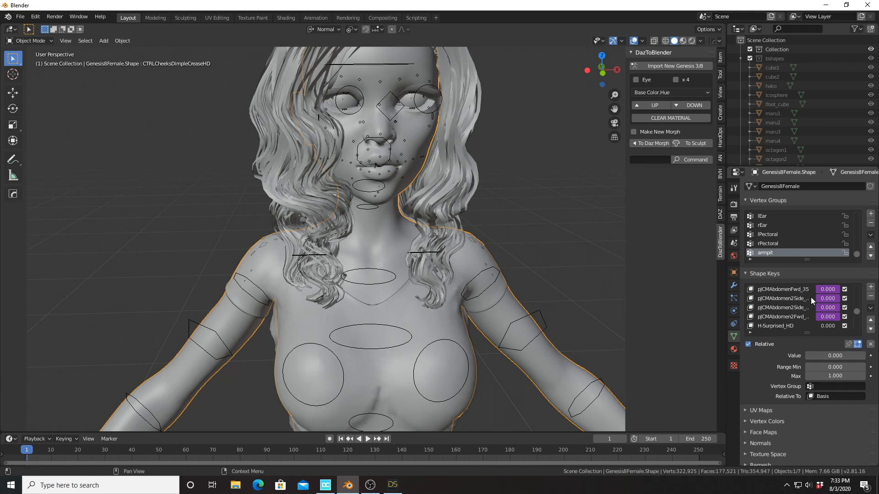
{"action": "scroll", "coordinate": [811, 296], "scroll_direction": "up", "scroll_amount": 5}
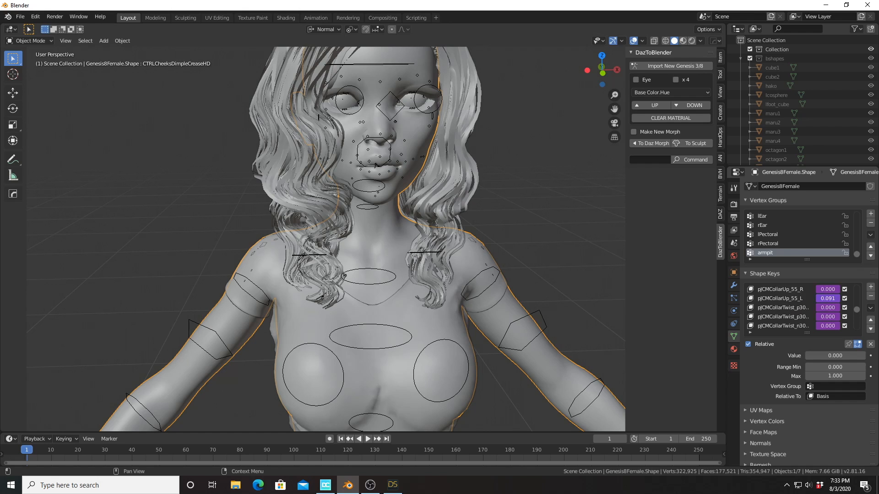
{"action": "mouse_move", "coordinate": [839, 298]}
{"action": "left_mouse_down"}
{"action": "mouse_move", "coordinate": [816, 298]}
{"action": "mouse_move", "coordinate": [840, 299]}
{"action": "left_mouse_up"}
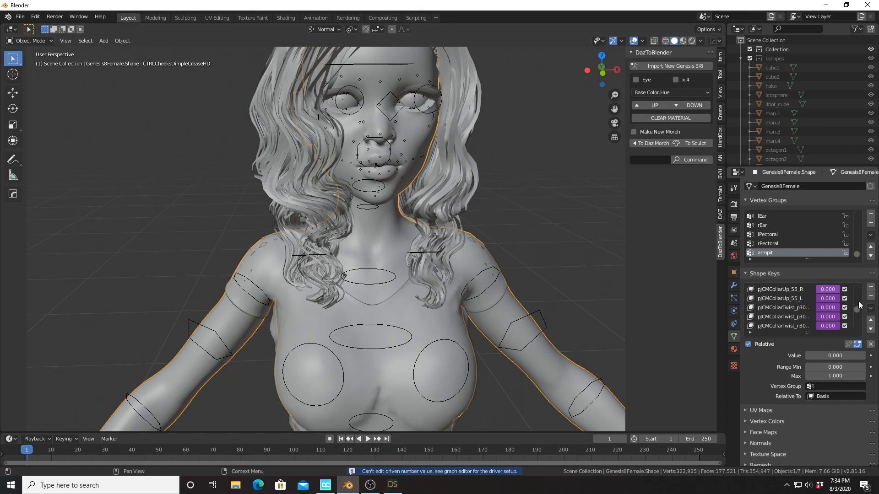
{"action": "scroll", "coordinate": [861, 310], "scroll_direction": "up", "scroll_amount": 2}
{"action": "left_click", "coordinate": [621, 246]}
{"action": "scroll", "coordinate": [562, 242], "scroll_direction": "down", "scroll_amount": 4}
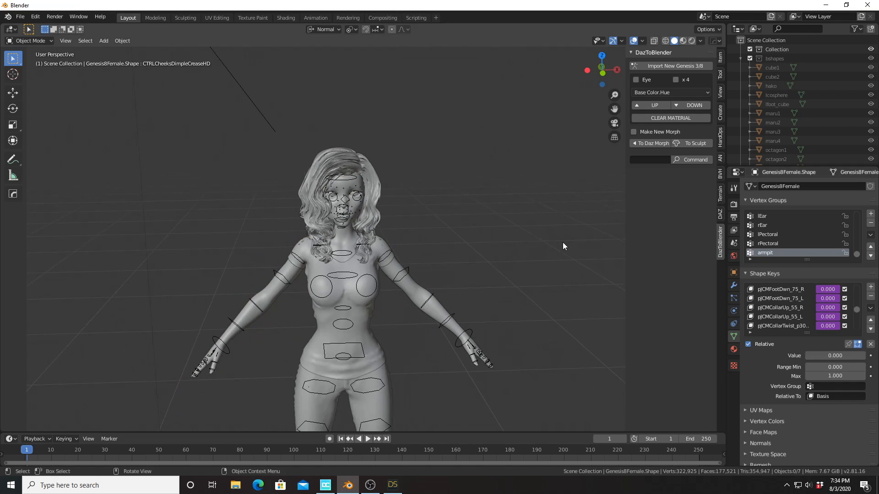
Select the Genesis8Female armature in the viewport and try to move it.
{"action": "scroll", "coordinate": [562, 242], "scroll_direction": "up", "scroll_amount": 2}
{"action": "middle_click_drag", "start_coordinate": [562, 242], "coordinate": [561, 223]}
{"action": "scroll", "coordinate": [561, 221], "scroll_direction": "down", "scroll_amount": 6}
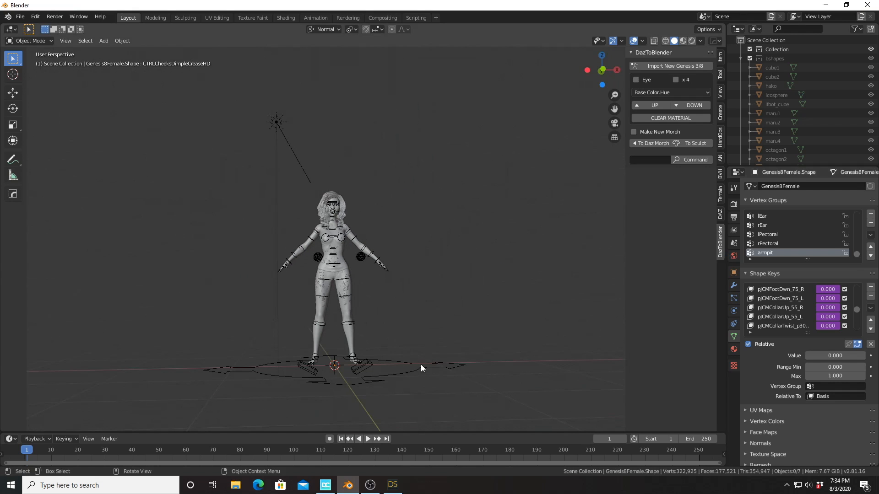
{"action": "left_click", "coordinate": [414, 372]}
{"action": "middle_click_drag", "start_coordinate": [453, 306], "coordinate": [418, 307]}
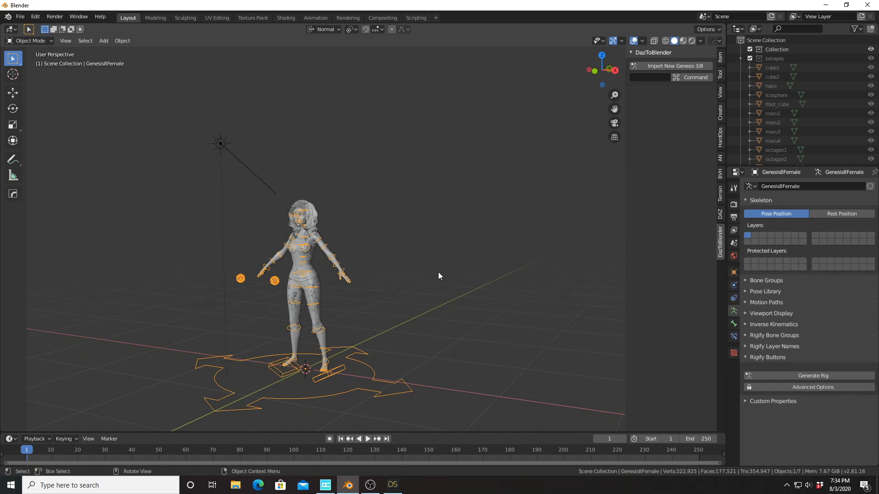
{"action": "key", "text": "g"}
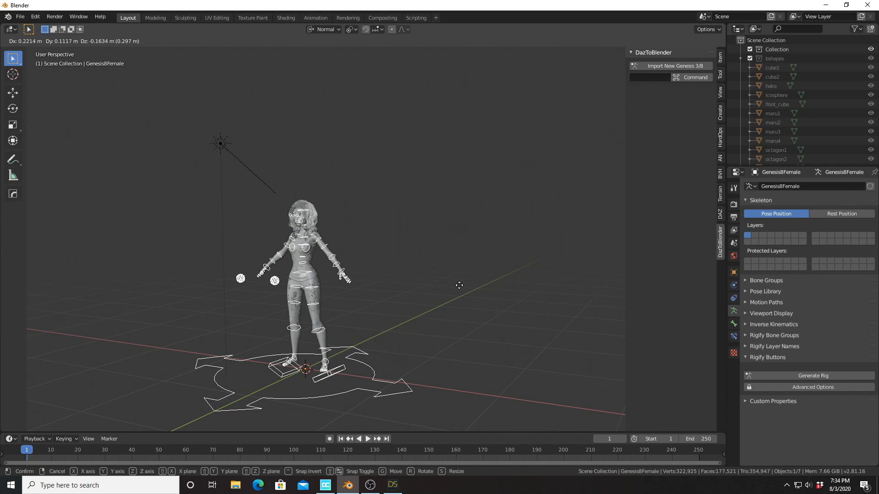
{"action": "left_click", "coordinate": [469, 288]}
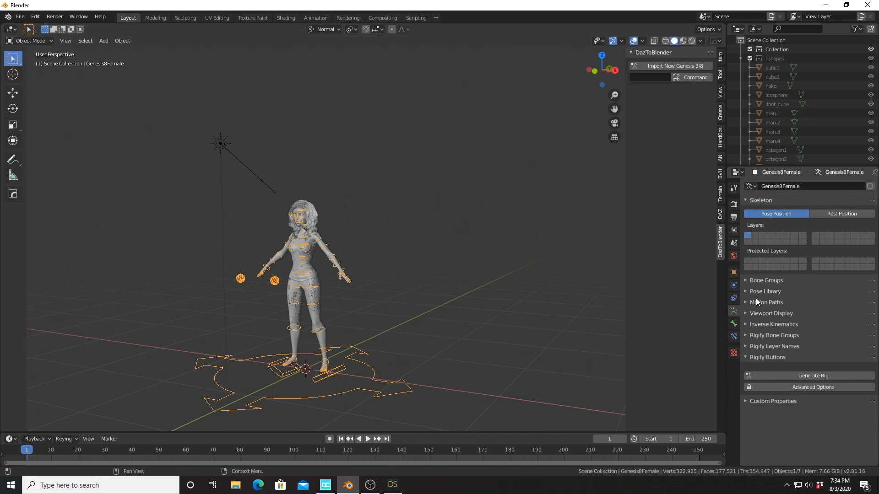
Unlock the armature's location, rotation and scale on all three axes, and test moving it without keeping the move.
{"action": "left_click", "coordinate": [734, 272]}
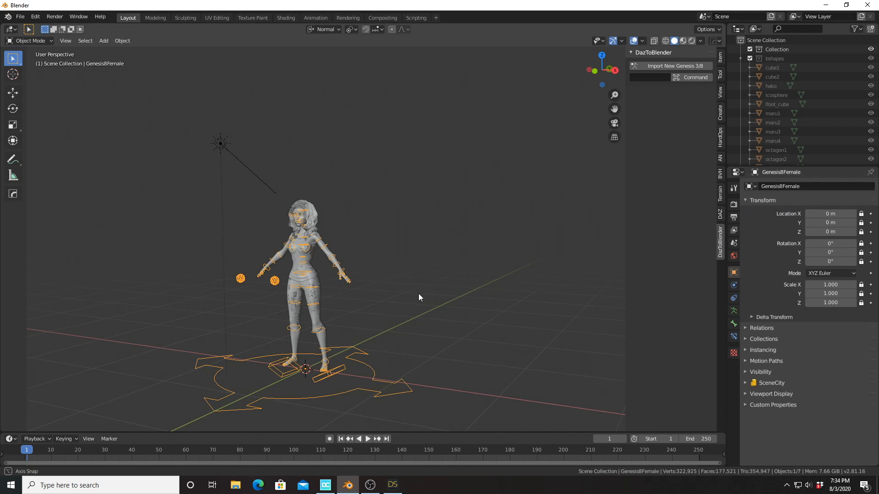
{"action": "middle_click_drag", "start_coordinate": [419, 293], "coordinate": [512, 293]}
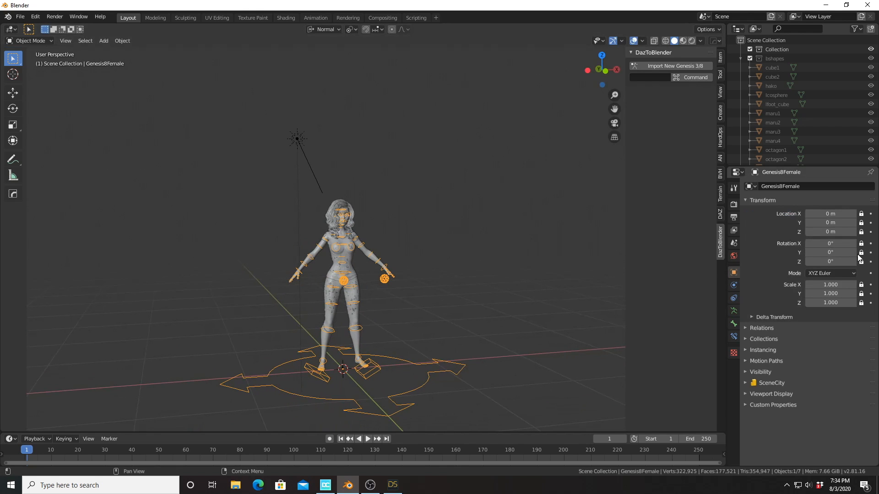
{"action": "left_click", "coordinate": [861, 214]}
{"action": "left_click", "coordinate": [860, 223]}
{"action": "left_click", "coordinate": [861, 232]}
{"action": "left_click", "coordinate": [861, 244]}
{"action": "left_click", "coordinate": [861, 262]}
{"action": "left_click", "coordinate": [861, 252]}
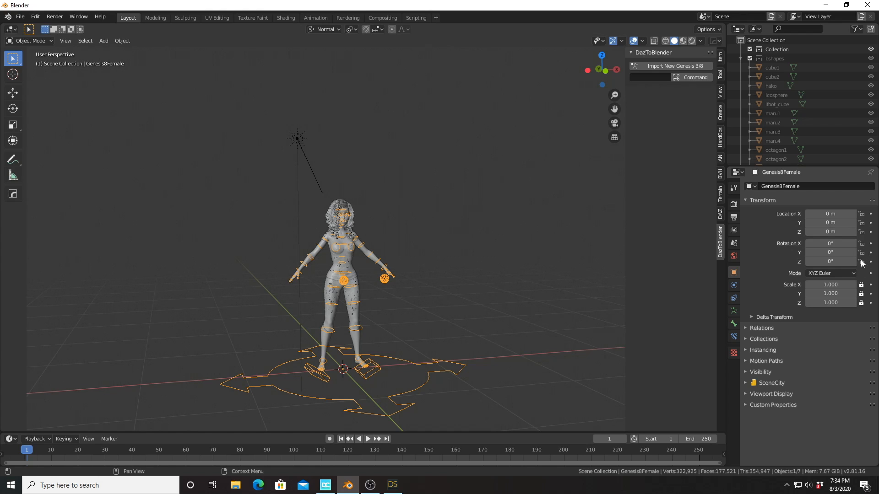
{"action": "left_click", "coordinate": [861, 284]}
{"action": "left_click", "coordinate": [861, 293]}
{"action": "left_click", "coordinate": [861, 303]}
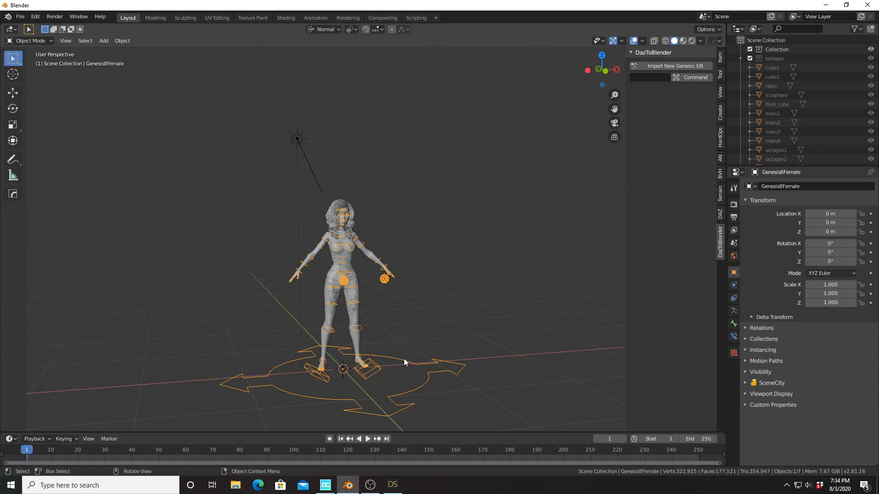
{"action": "key", "text": "g"}
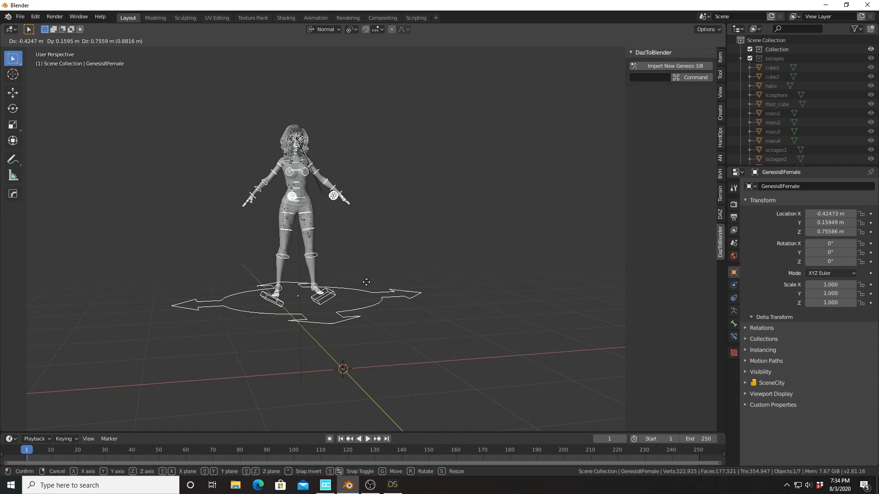
{"action": "key", "text": "Escape"}
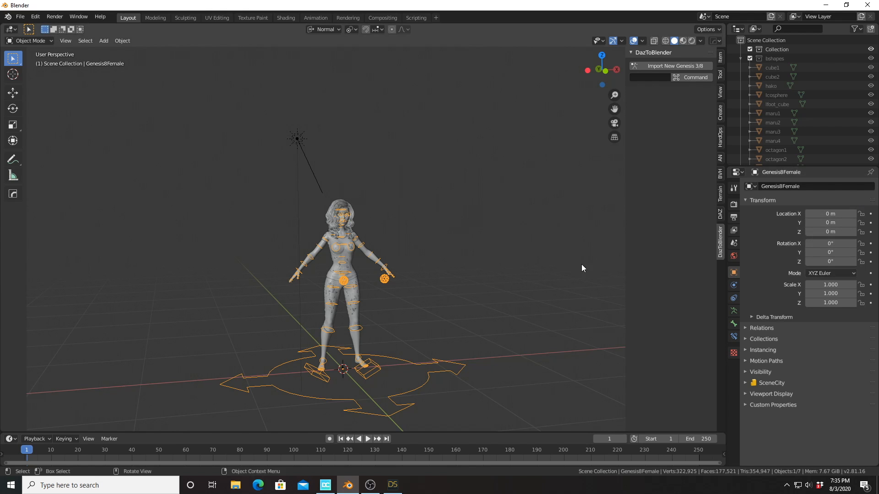
Scale the Genesis8Female armature by 0.01 and frame the shrunken character in the viewport.
{"action": "mouse_move", "coordinate": [499, 241]}
{"action": "middle_mouse_down"}
{"action": "mouse_move", "coordinate": [465, 236]}
{"action": "mouse_move", "coordinate": [488, 243]}
{"action": "middle_mouse_up"}
{"action": "scroll", "coordinate": [488, 243], "scroll_direction": "up", "scroll_amount": 4}
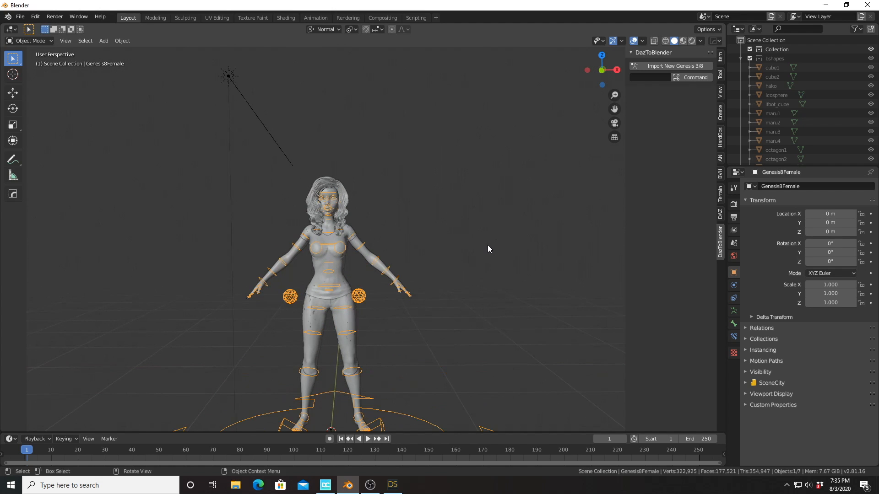
{"action": "middle_click_drag", "start_coordinate": [460, 271], "coordinate": [487, 202], "text": "shift"}
{"action": "scroll", "coordinate": [486, 206], "scroll_direction": "up", "scroll_amount": 2}
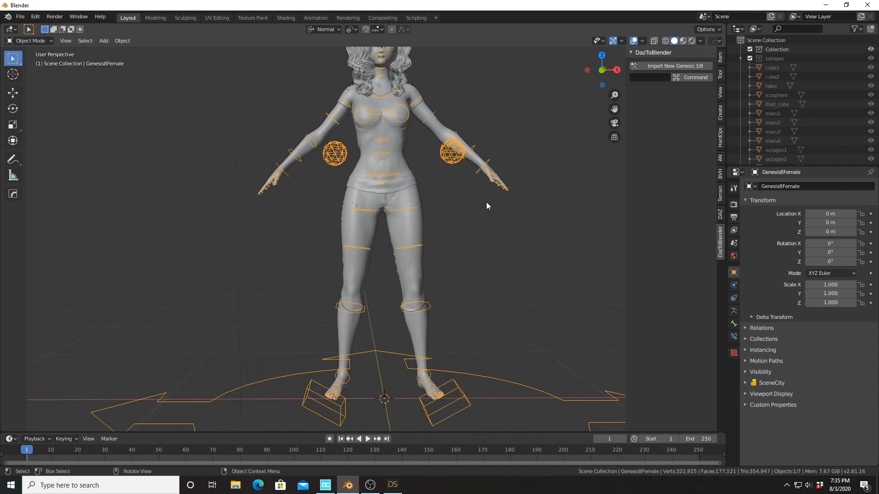
{"action": "scroll", "coordinate": [486, 206], "scroll_direction": "down", "scroll_amount": 1}
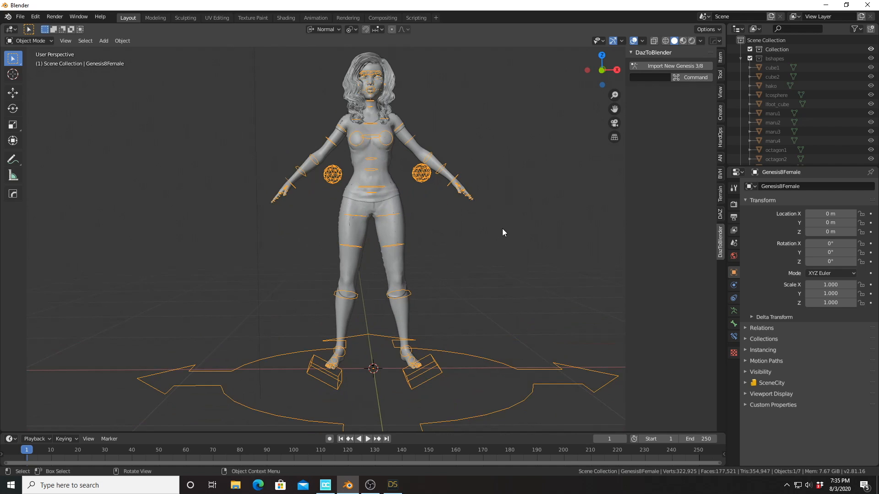
{"action": "type", "text": "s.01"}
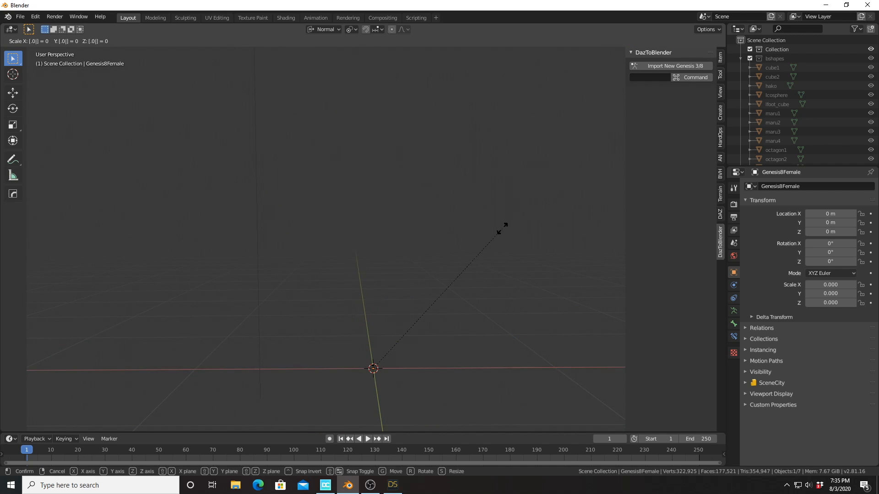
{"action": "key", "text": "Return"}
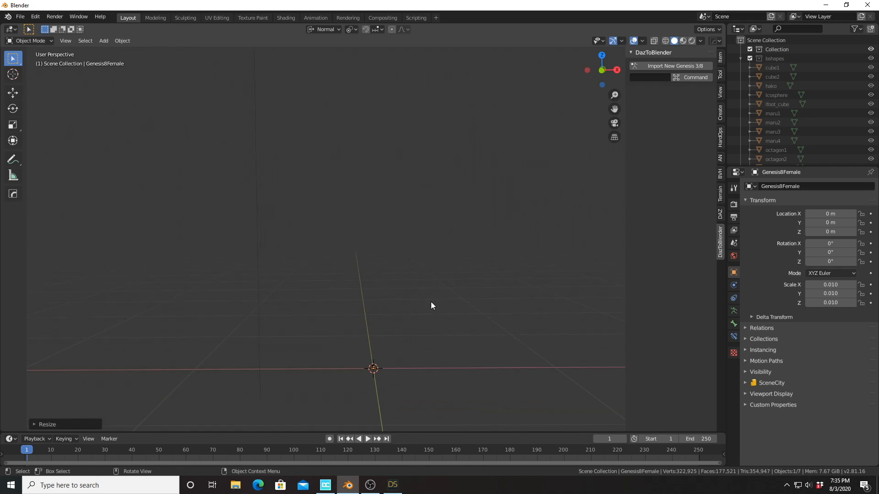
{"action": "key", "text": "KP_Decimal"}
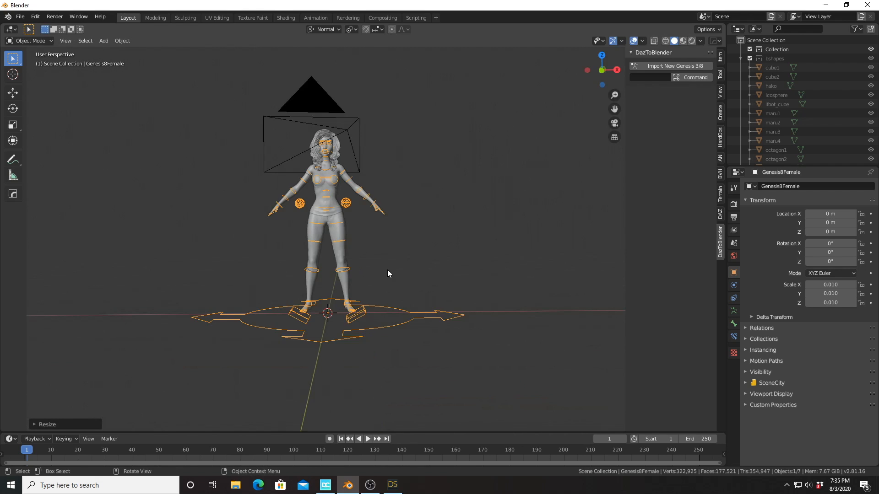
{"action": "mouse_move", "coordinate": [387, 274]}
{"action": "middle_mouse_down"}
{"action": "mouse_move", "coordinate": [397, 282]}
{"action": "mouse_move", "coordinate": [371, 284]}
{"action": "mouse_move", "coordinate": [388, 283]}
{"action": "middle_mouse_up"}
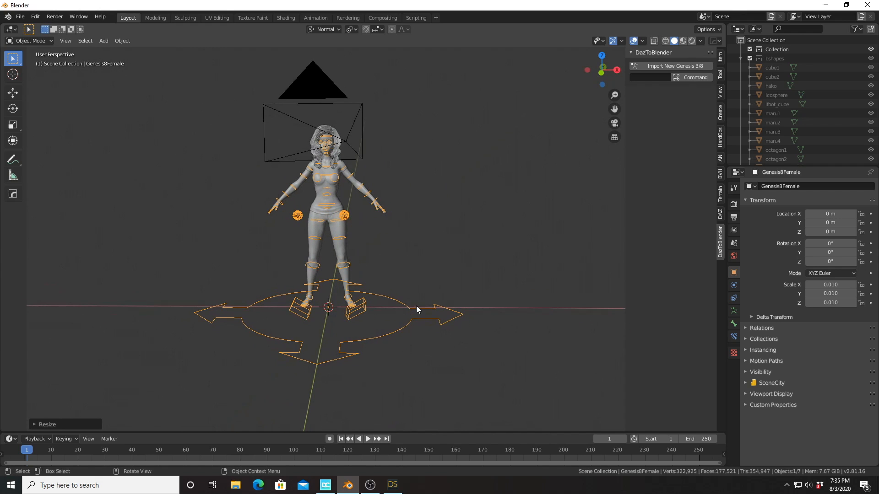
Move the Genesis8Female armature along the X axis to about -0.008 m.
{"action": "key", "text": "g"}
{"action": "key", "text": "x"}
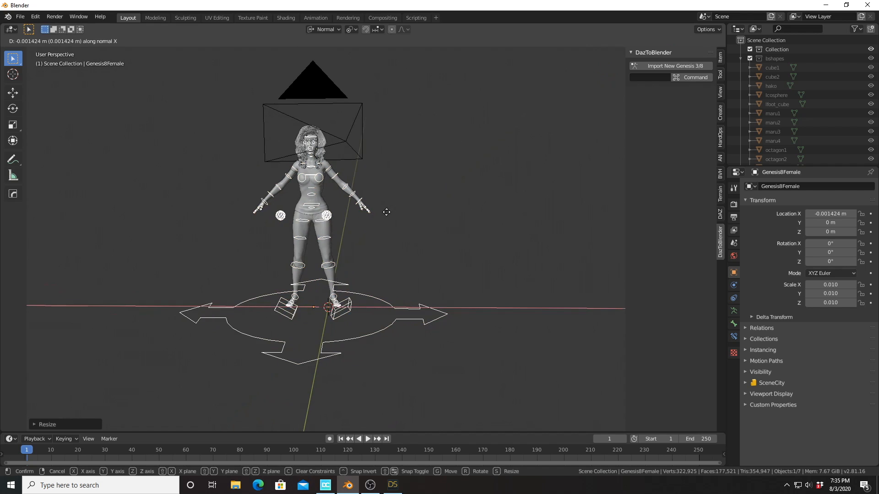
{"action": "left_click", "coordinate": [356, 214]}
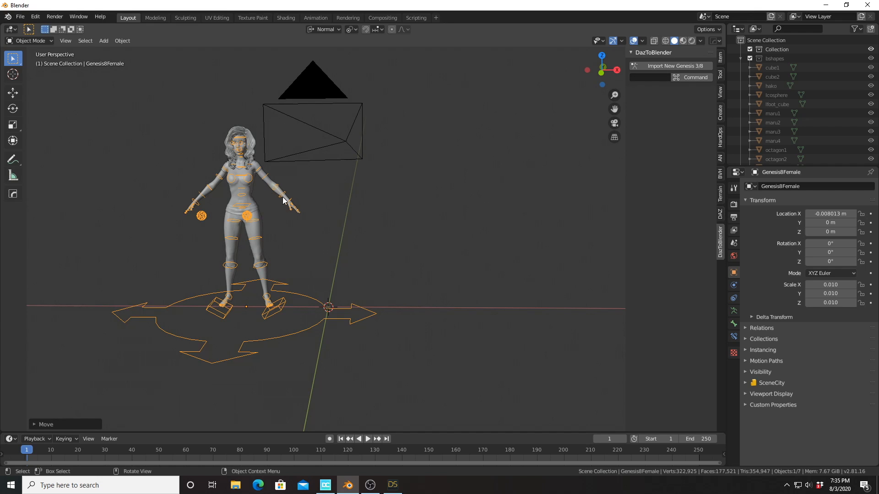
Switch the armature to Pose Mode, select the root control around the feet, and return to Object Mode.
{"action": "key", "text": "ctrl+Tab"}
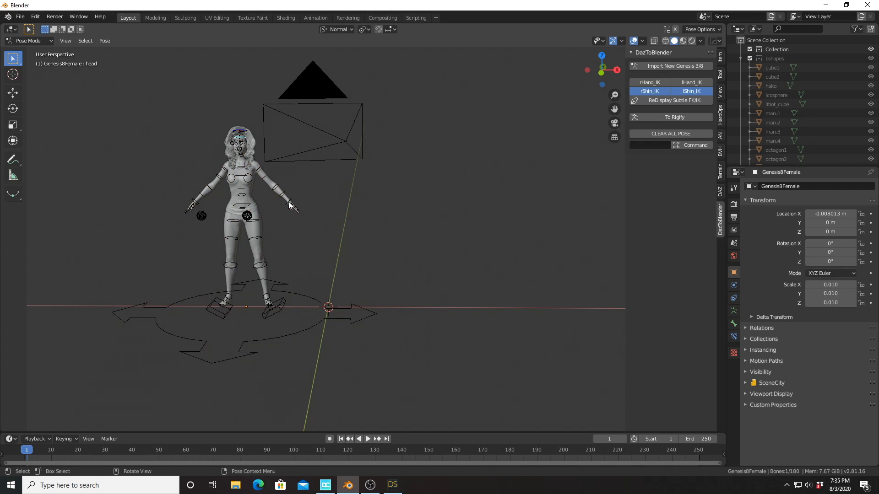
{"action": "left_click", "coordinate": [286, 289]}
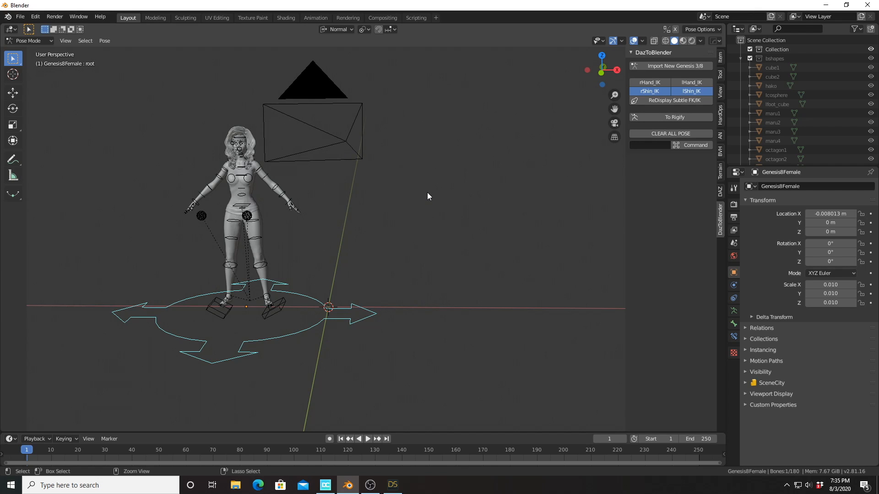
{"action": "key", "text": "ctrl+Tab"}
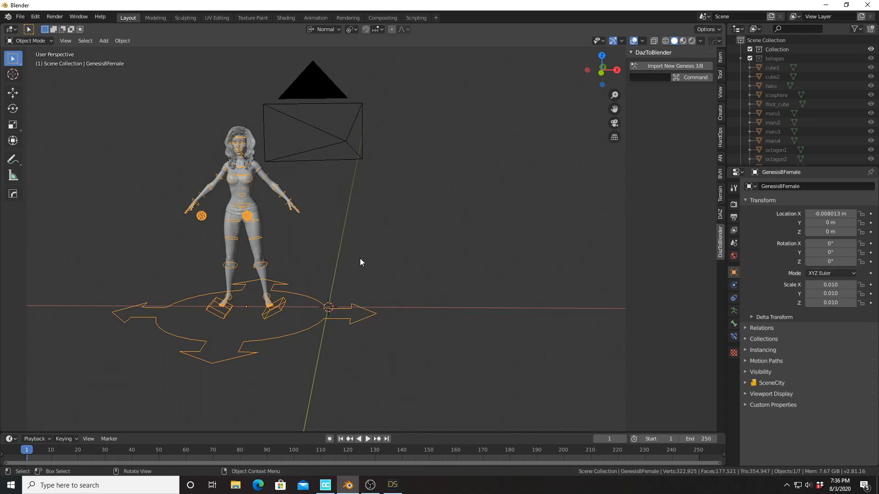
{"action": "middle_click_drag", "start_coordinate": [360, 259], "coordinate": [402, 257]}
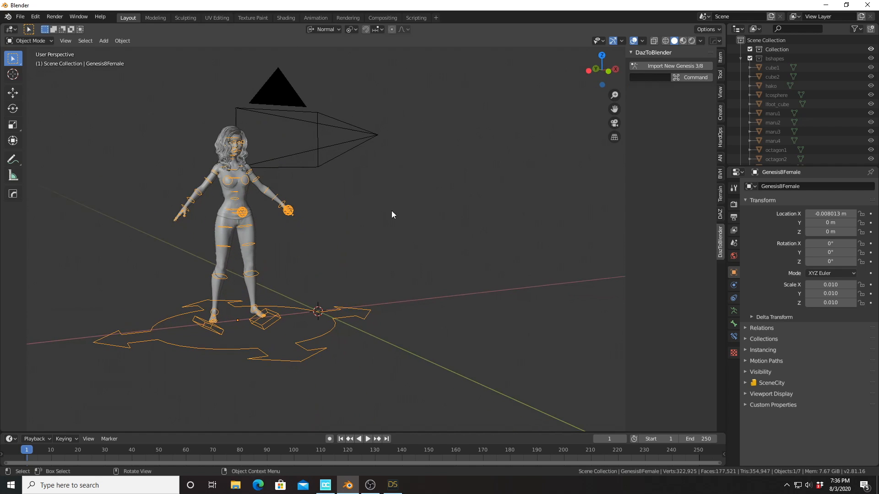
Import Storm.duf from the H: drive with the DAZ importer, using DBZ (JSON) File mesh fitting and a unit scale of 0.01.
{"action": "left_click", "coordinate": [717, 215]}
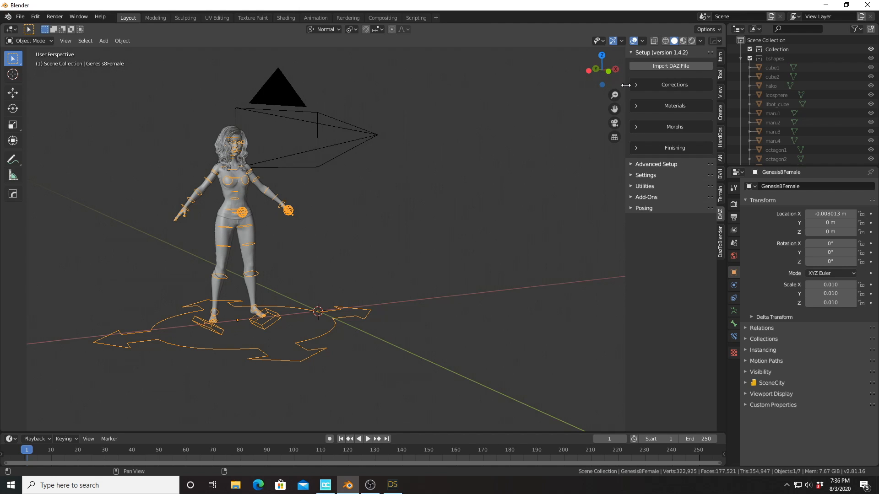
{"action": "mouse_move", "coordinate": [625, 85]}
{"action": "left_mouse_down"}
{"action": "mouse_move", "coordinate": [659, 85]}
{"action": "mouse_move", "coordinate": [622, 85]}
{"action": "left_mouse_up"}
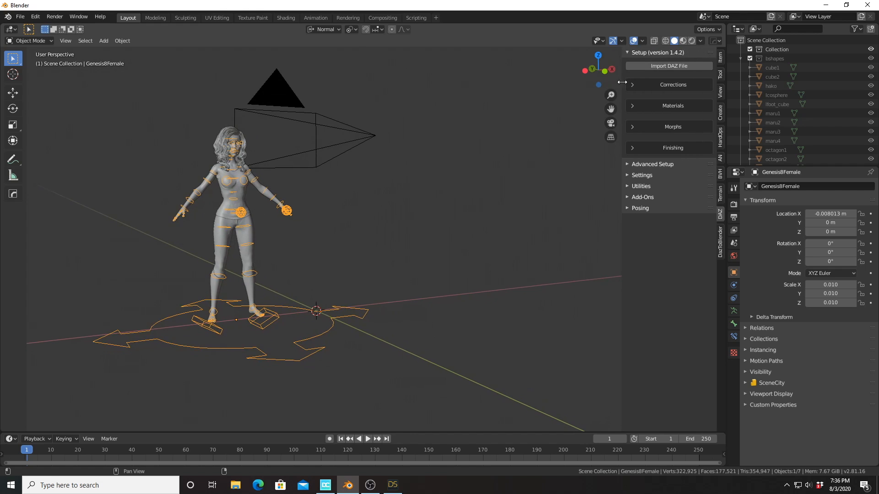
{"action": "left_click", "coordinate": [643, 69]}
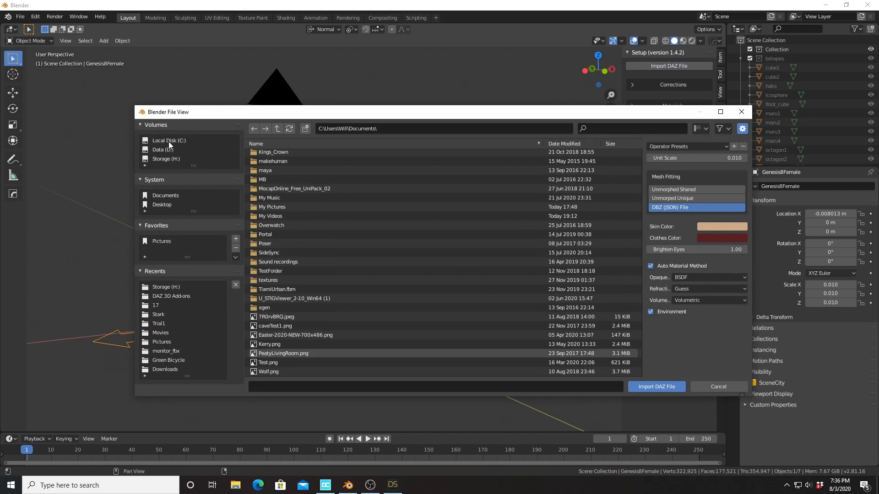
{"action": "left_click", "coordinate": [168, 157]}
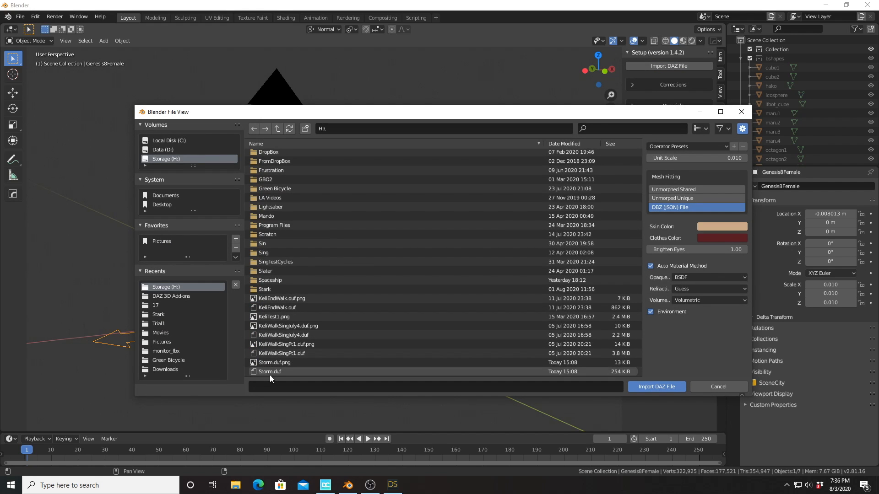
{"action": "left_click", "coordinate": [270, 363]}
{"action": "left_click", "coordinate": [271, 372]}
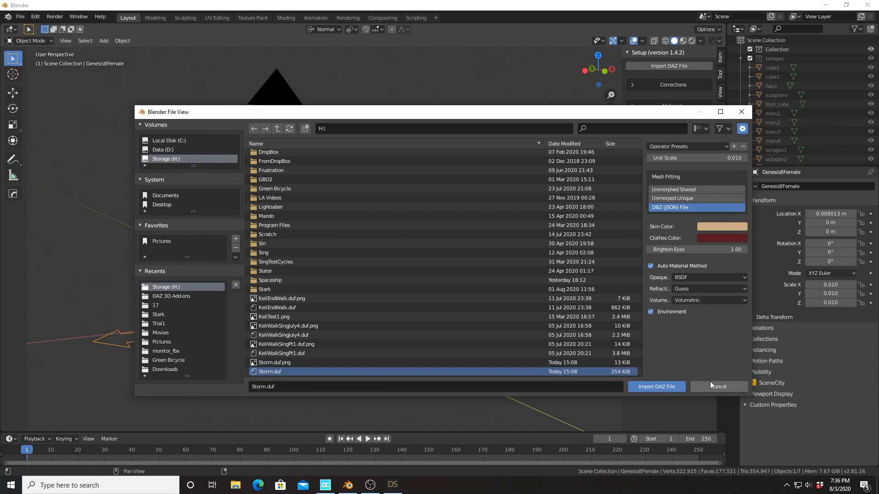
{"action": "left_click", "coordinate": [660, 387]}
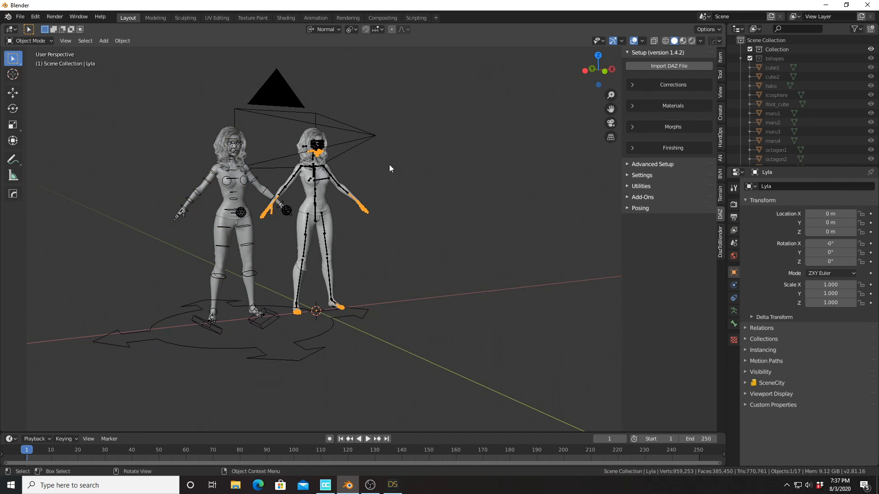
{"action": "middle_click_drag", "start_coordinate": [390, 169], "coordinate": [368, 173]}
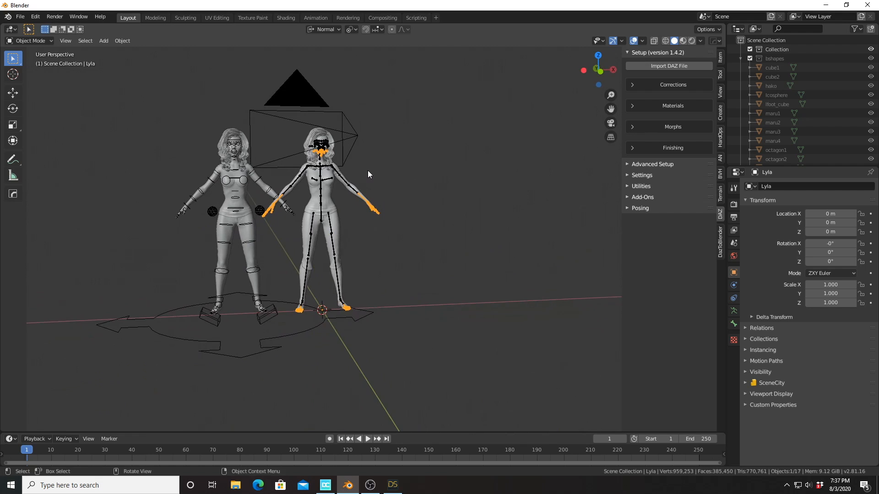
{"action": "scroll", "coordinate": [368, 174], "scroll_direction": "up", "scroll_amount": 3}
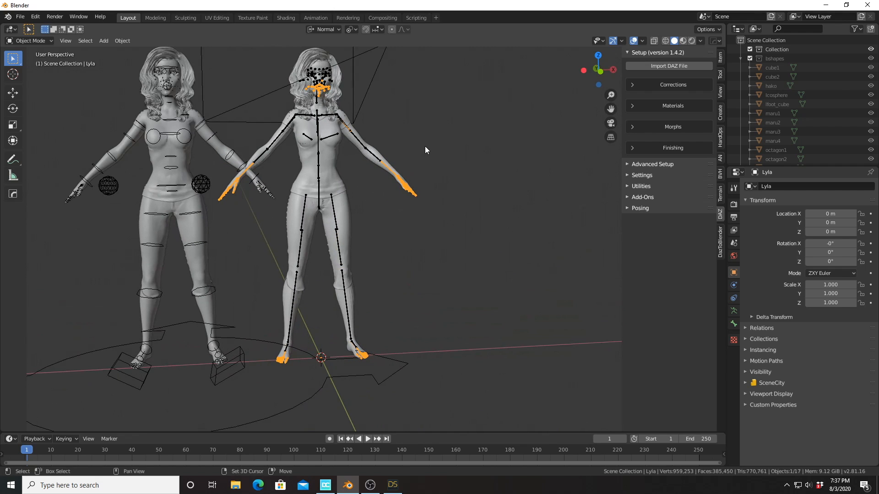
{"action": "scroll", "coordinate": [427, 149], "scroll_direction": "up", "scroll_amount": 8}
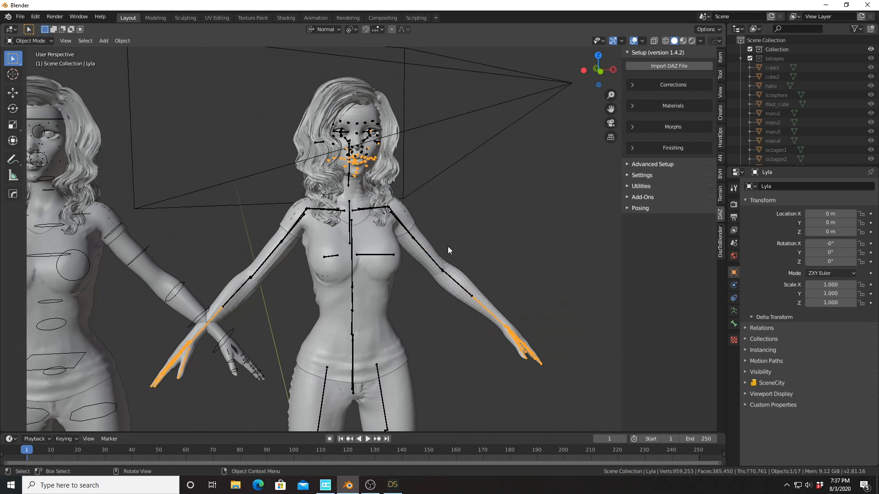
{"action": "middle_click_drag", "start_coordinate": [457, 233], "coordinate": [499, 261], "text": "shift"}
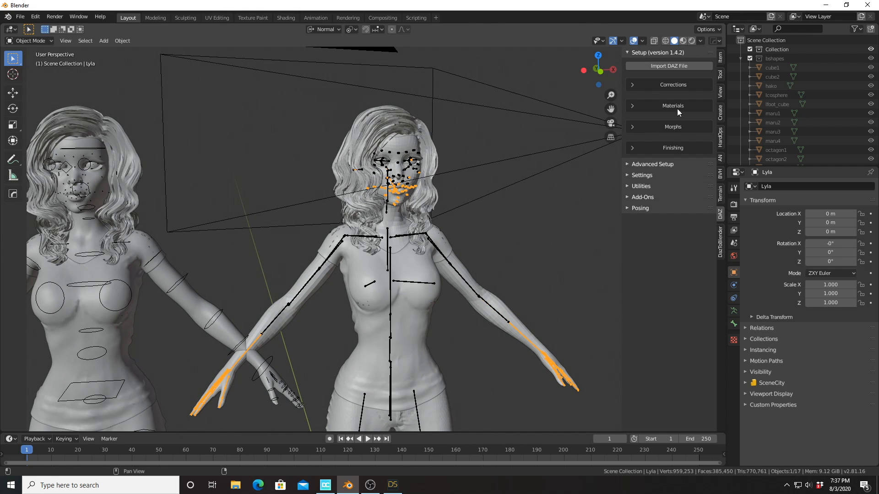
Merge the ED2-Pants, ED2-Shirt, Genesis 8 Female Eyelashes and Lana Hair rigs into the Lyla armature, with clothes layer 3.
{"action": "left_click", "coordinate": [631, 85]}
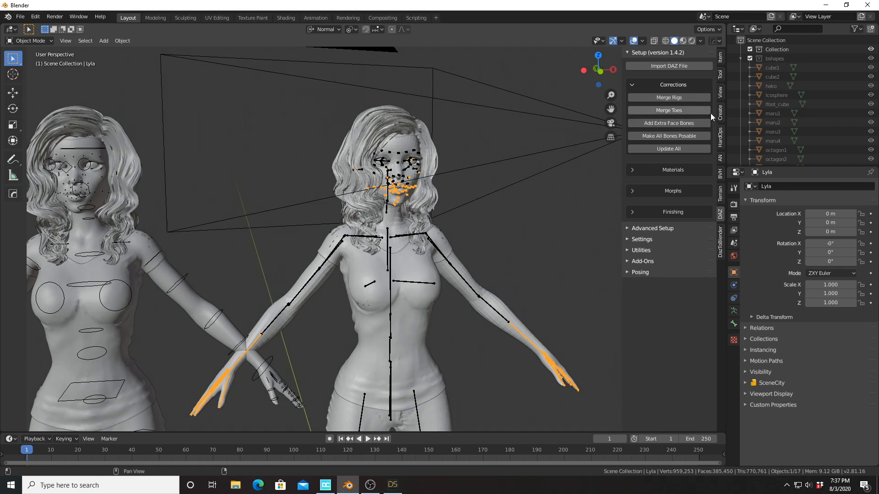
{"action": "scroll", "coordinate": [762, 132], "scroll_direction": "down", "scroll_amount": 5}
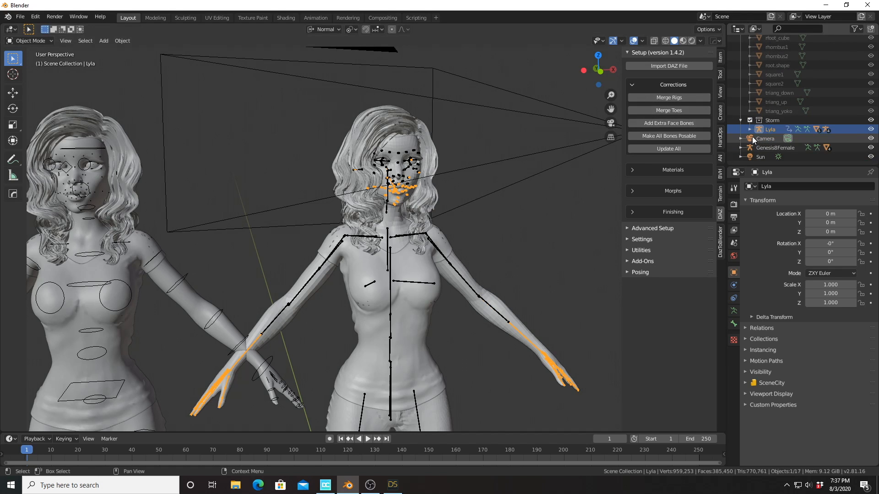
{"action": "left_click", "coordinate": [749, 132]}
{"action": "scroll", "coordinate": [760, 136], "scroll_direction": "down", "scroll_amount": 4}
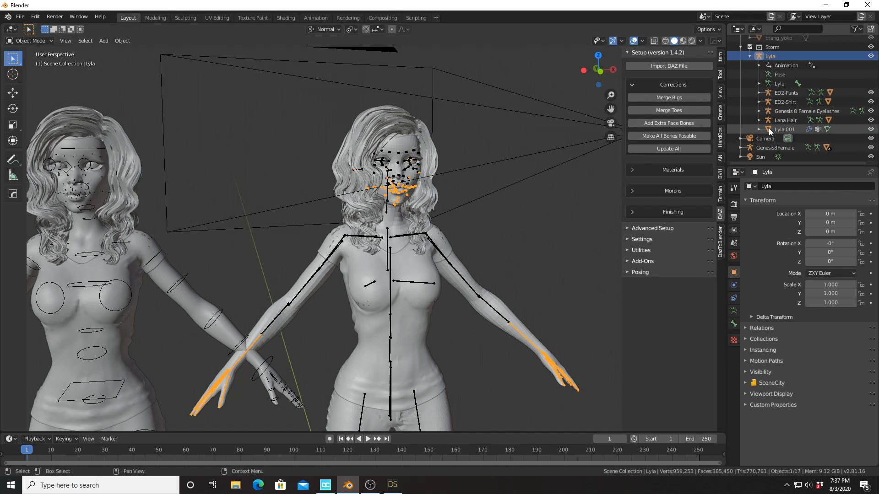
{"action": "left_click", "coordinate": [769, 130]}
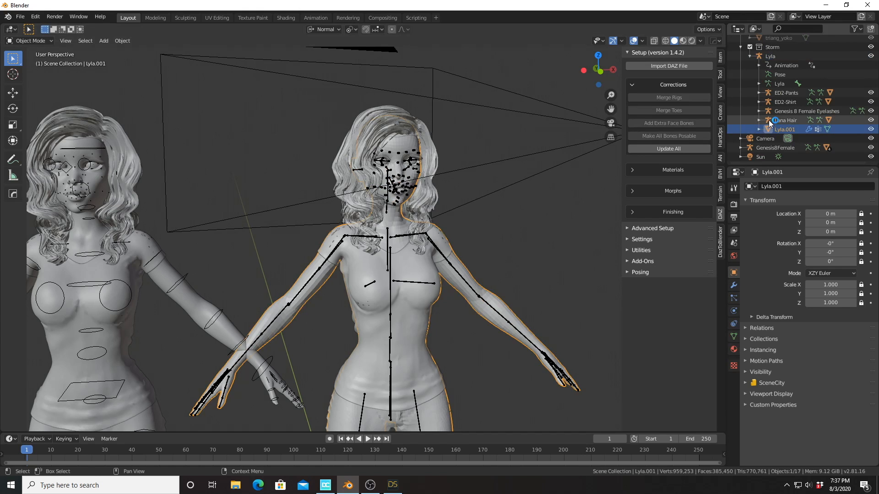
{"action": "left_click", "coordinate": [769, 120]}
{"action": "left_click", "coordinate": [771, 112], "text": "ctrl"}
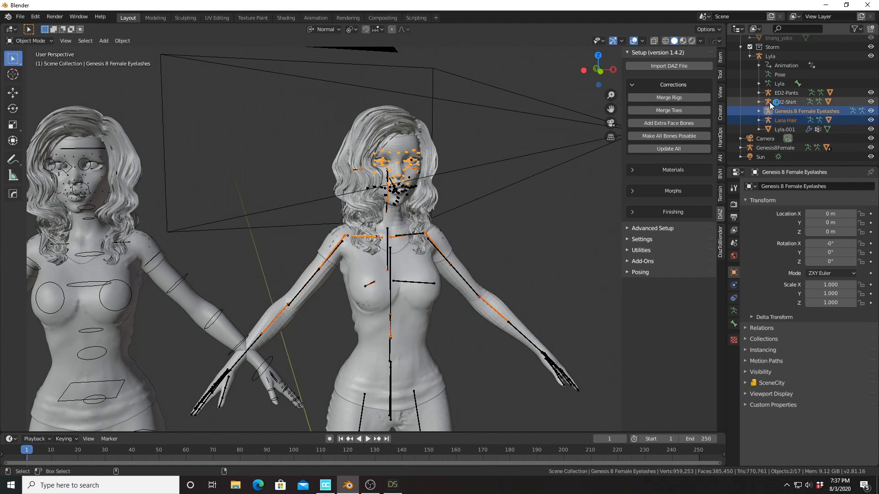
{"action": "left_click", "coordinate": [774, 92], "text": "ctrl+shift"}
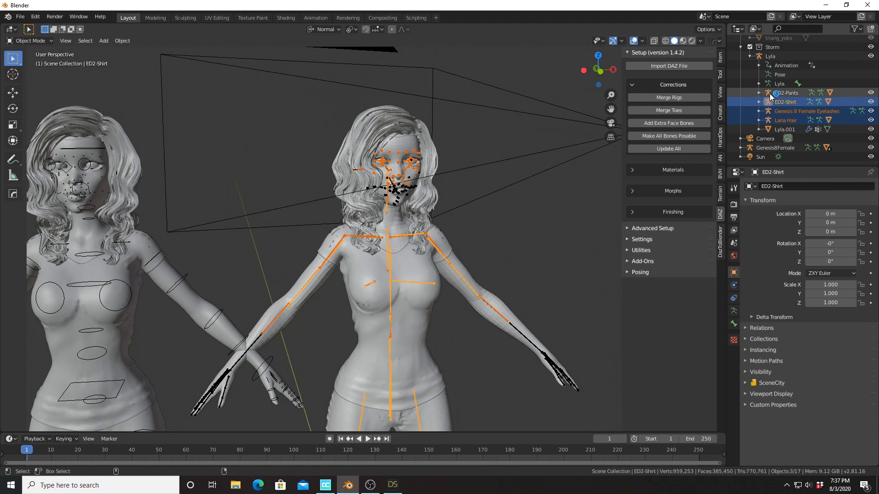
{"action": "left_click", "coordinate": [759, 57], "text": "ctrl"}
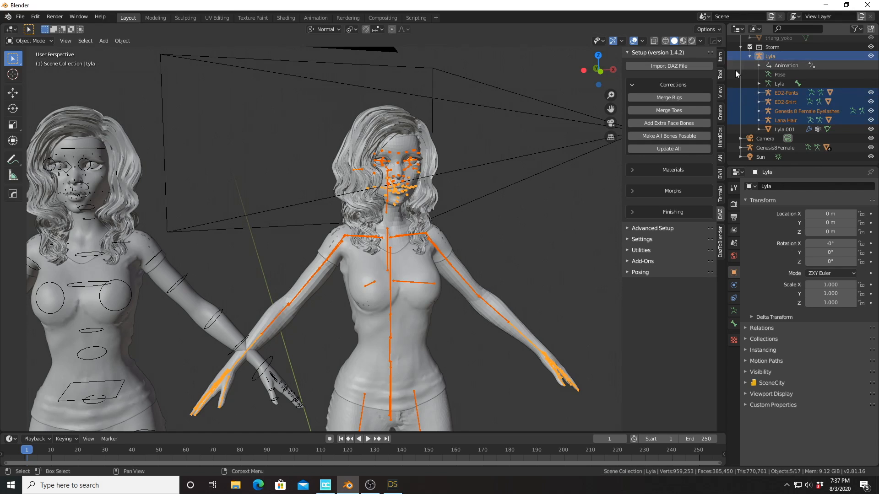
{"action": "left_click", "coordinate": [678, 98]}
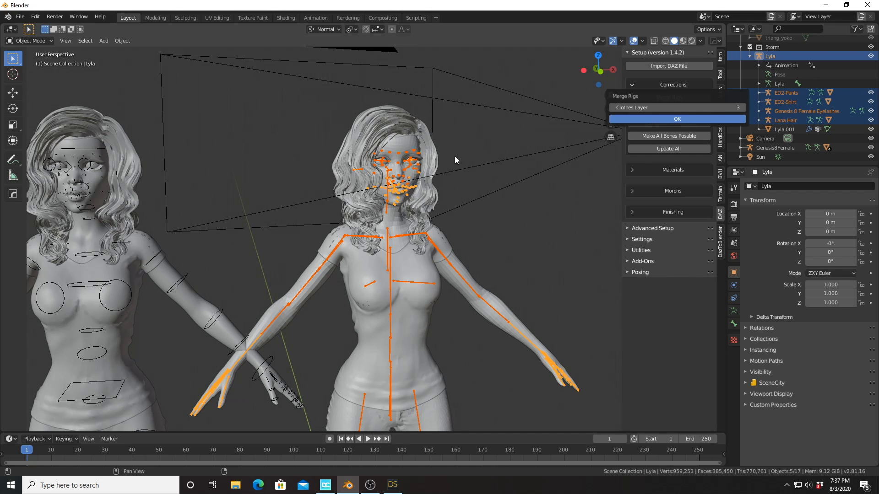
{"action": "key", "text": "Return"}
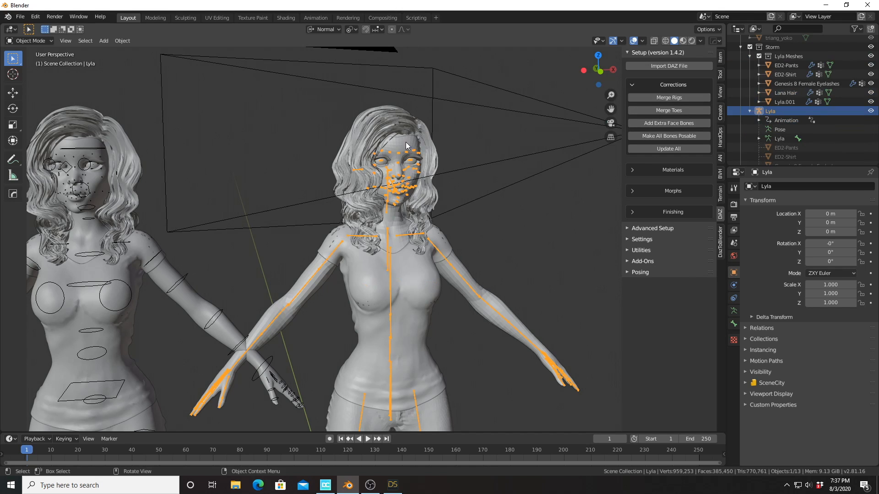
Apply smooth shading to the Lyla.001 body mesh.
{"action": "scroll", "coordinate": [408, 153], "scroll_direction": "up", "scroll_amount": 1}
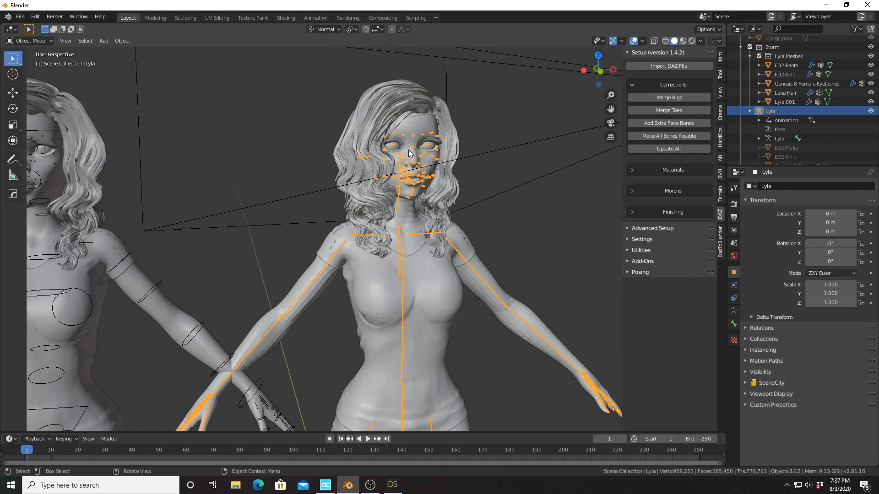
{"action": "right_click", "coordinate": [419, 123]}
{"action": "key", "text": "alt+a"}
{"action": "left_click", "coordinate": [413, 123]}
{"action": "right_click", "coordinate": [414, 122]}
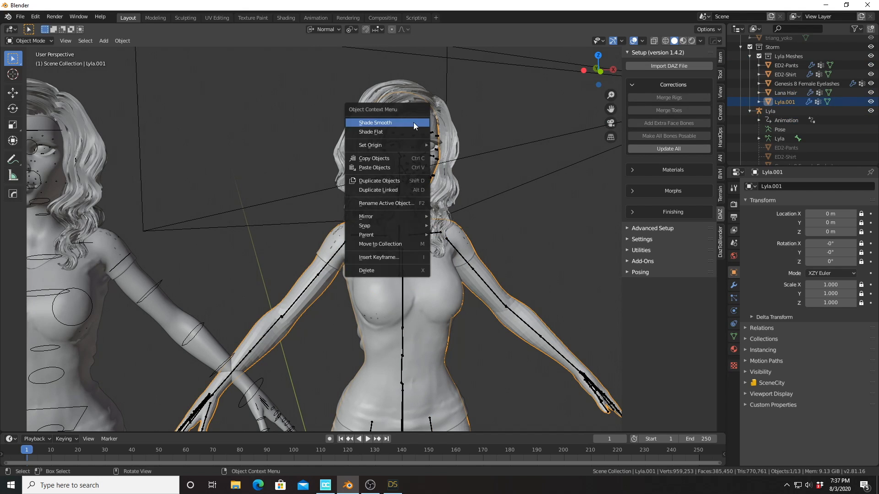
{"action": "left_click", "coordinate": [406, 123]}
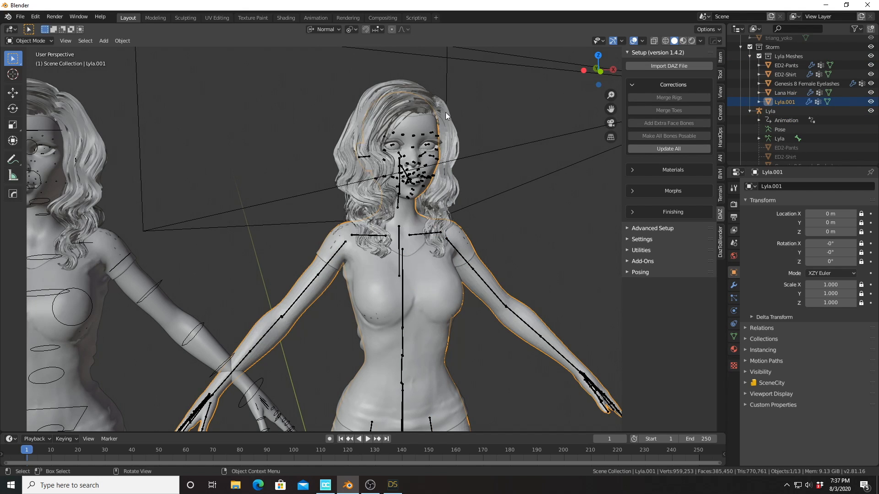
Apply smooth shading to the Lana Hair mesh.
{"action": "right_click", "coordinate": [446, 112]}
{"action": "left_click", "coordinate": [379, 115]}
{"action": "left_click", "coordinate": [356, 113]}
{"action": "right_click", "coordinate": [356, 114]}
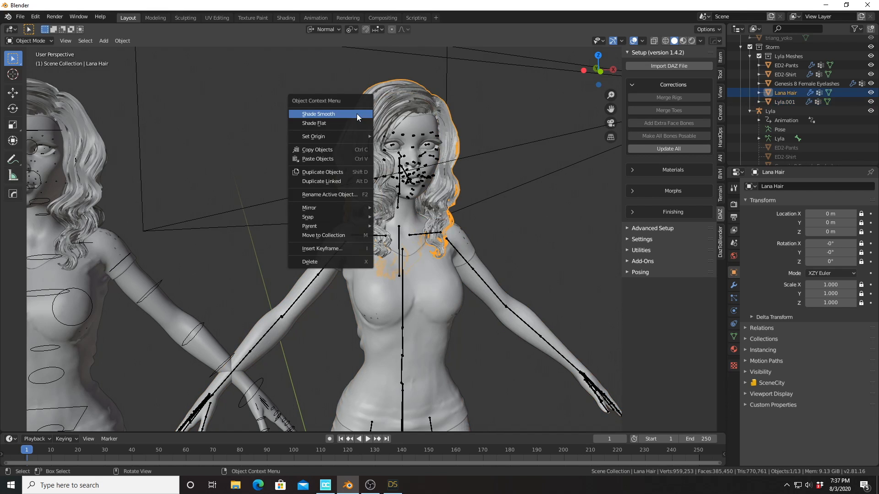
{"action": "left_click", "coordinate": [357, 115]}
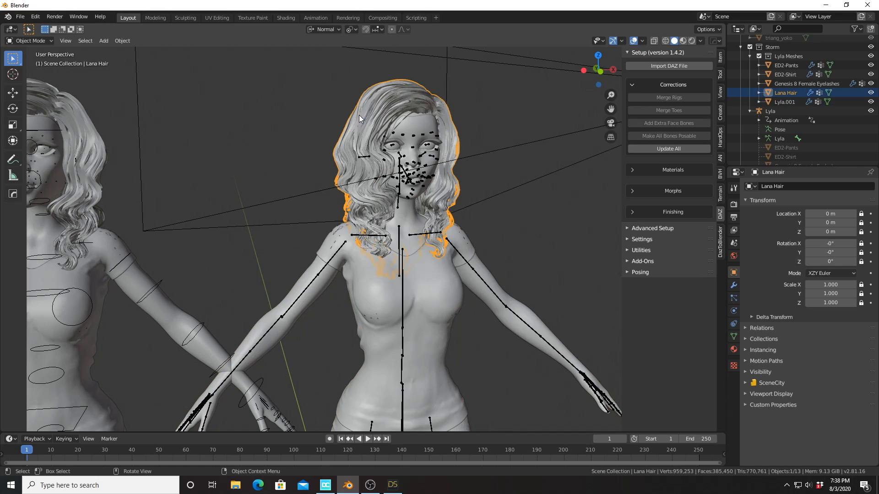
Compare the skin, eyes, hair and clothing of the two imported characters in rendered shading.
{"action": "scroll", "coordinate": [485, 128], "scroll_direction": "down", "scroll_amount": 3}
{"action": "scroll", "coordinate": [486, 129], "scroll_direction": "up", "scroll_amount": 4}
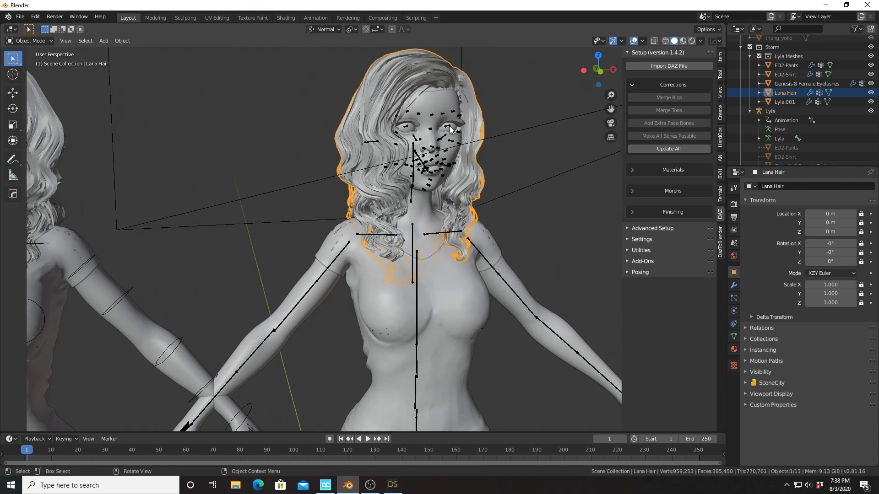
{"action": "middle_click_drag", "start_coordinate": [449, 126], "coordinate": [425, 125]}
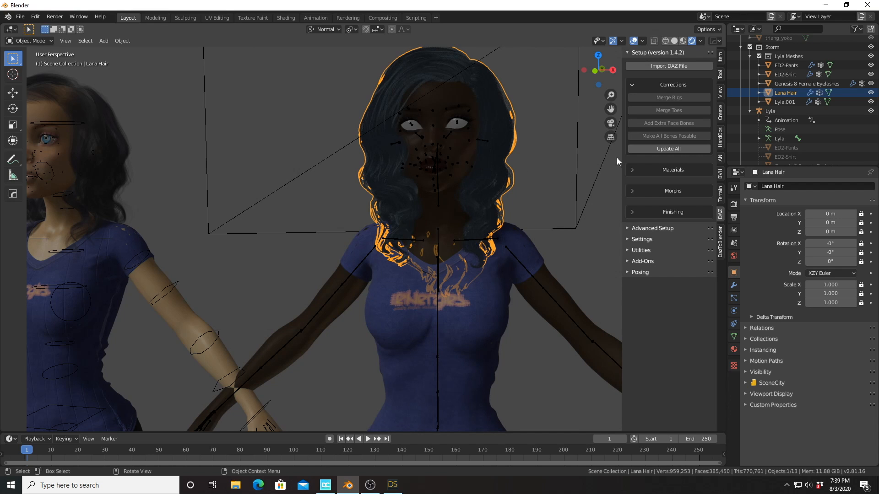
{"action": "left_click_drag", "start_coordinate": [611, 108], "coordinate": [530, 205]}
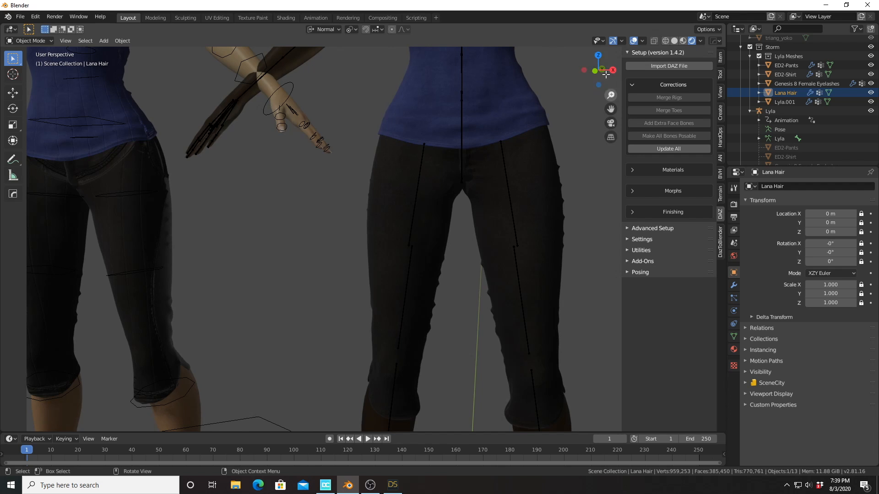
{"action": "left_click_drag", "start_coordinate": [599, 69], "coordinate": [600, 69]}
{"action": "left_click_drag", "start_coordinate": [611, 109], "coordinate": [671, 404]}
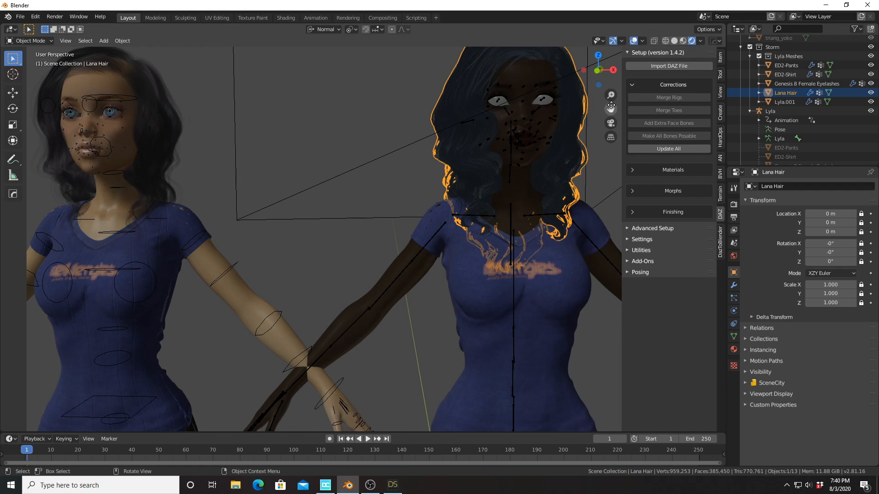
{"action": "left_click_drag", "start_coordinate": [611, 108], "coordinate": [597, 176]}
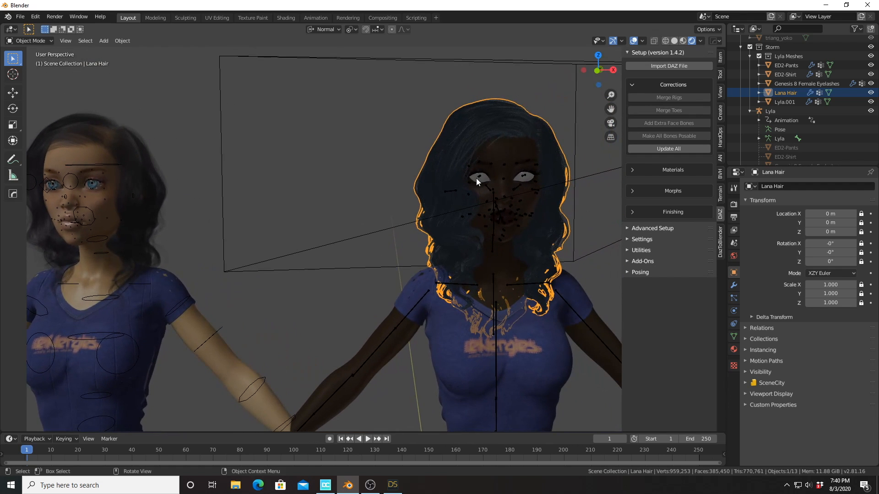